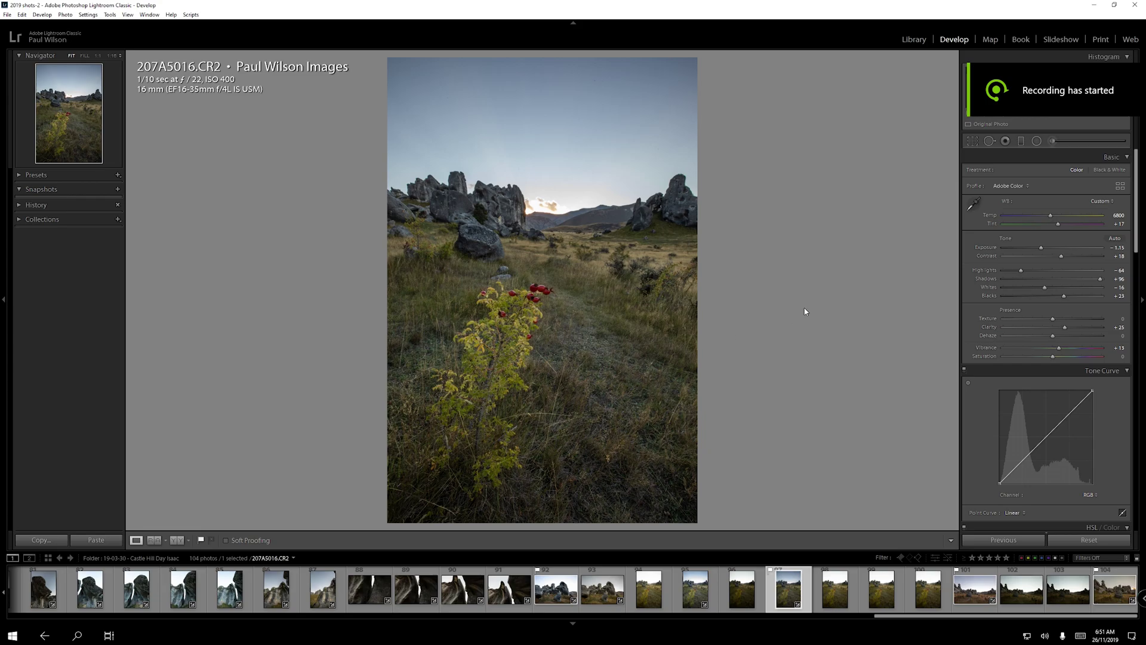
Step: Inspect the rocks and landscape at 1:1 zoom, then return to the fit view
left_click(483, 205)
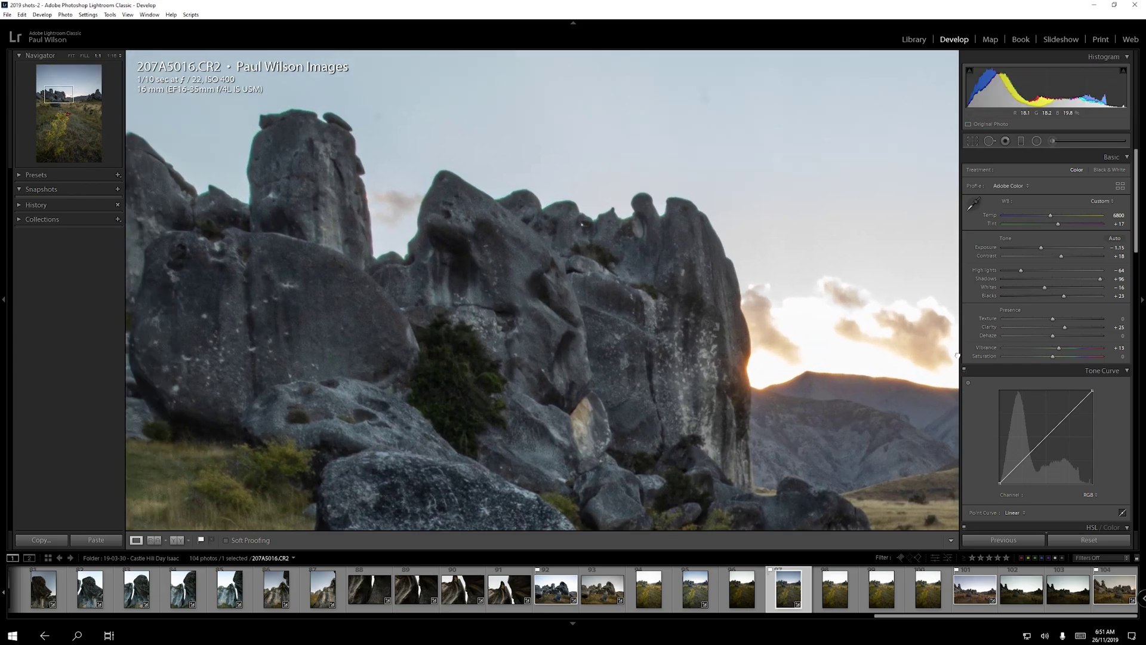
mouse_move(689, 322)
left_mouse_down()
mouse_move(744, 345)
mouse_move(448, 269)
left_mouse_up()
left_click(538, 314)
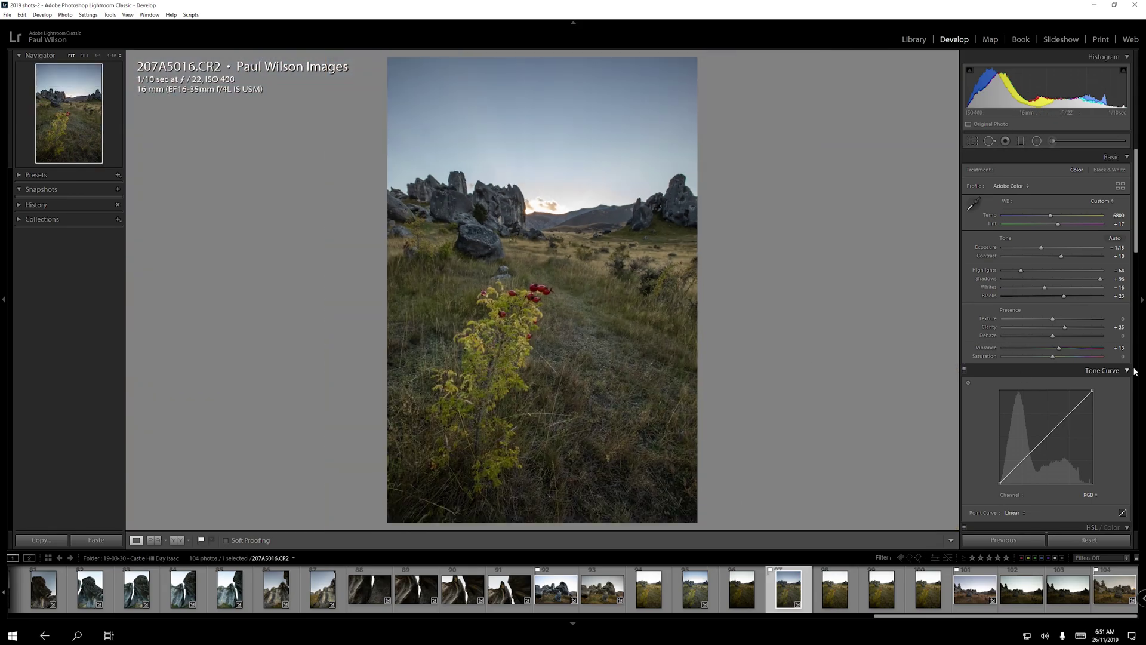
left_click(546, 142)
left_click_drag(537, 314, 734, 260)
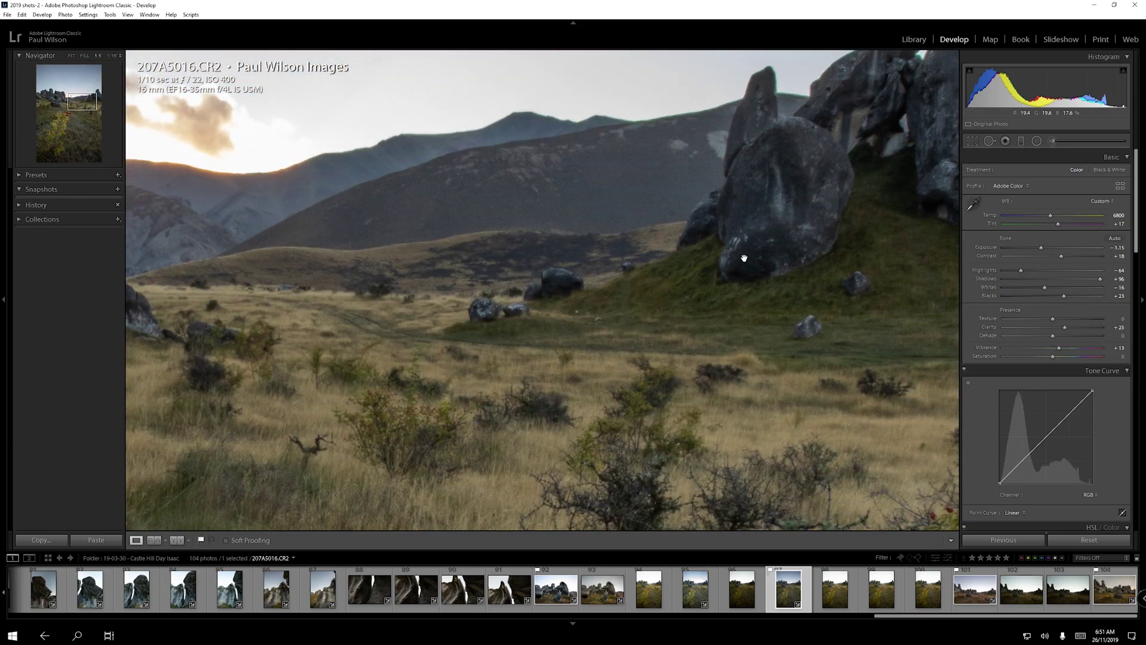
left_click(734, 259)
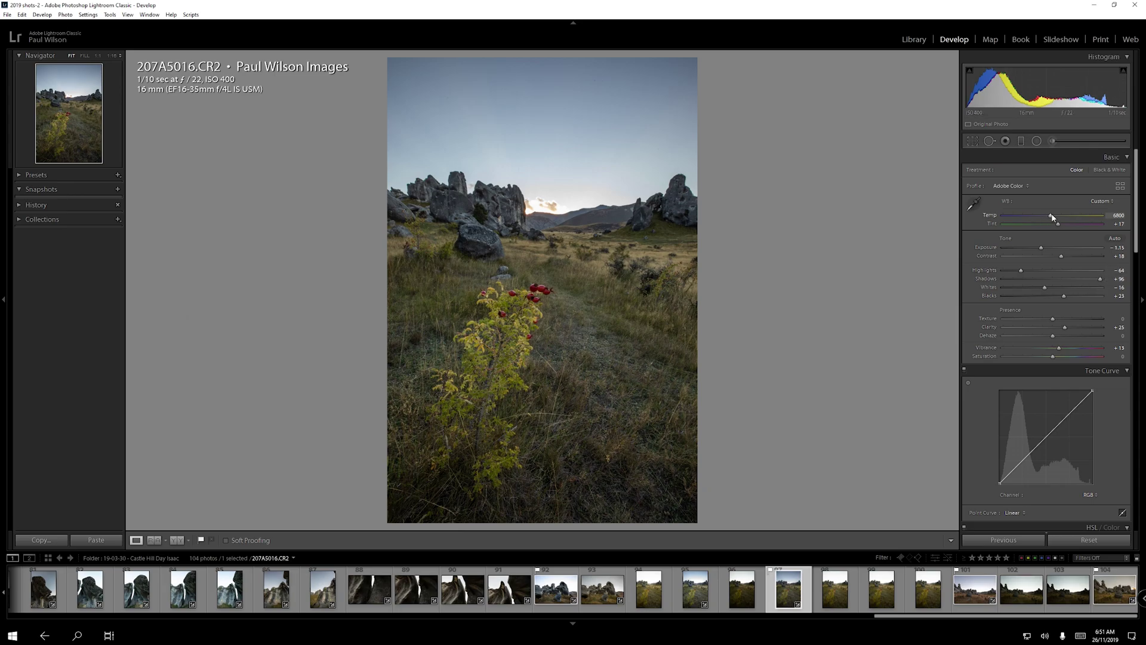
Step: Cool the white balance Temp from 6800 to 6615 and check the distant mountains up close
left_click_drag(1052, 216, 1050, 215)
left_click(512, 110)
left_click_drag(538, 269, 781, 148)
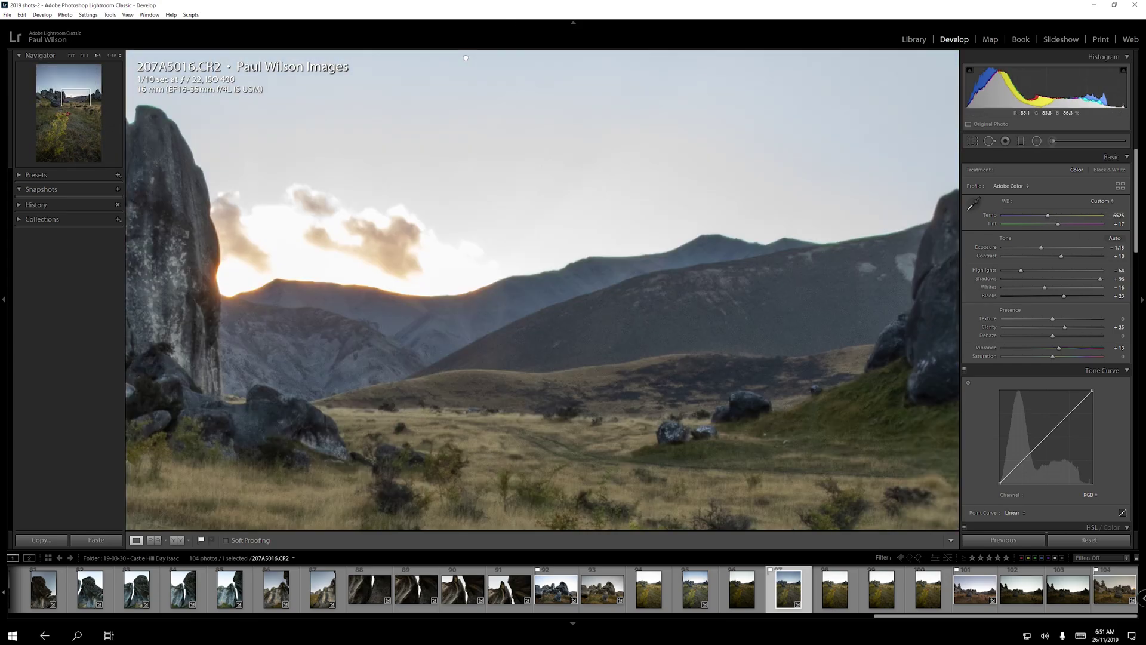
left_click(780, 149)
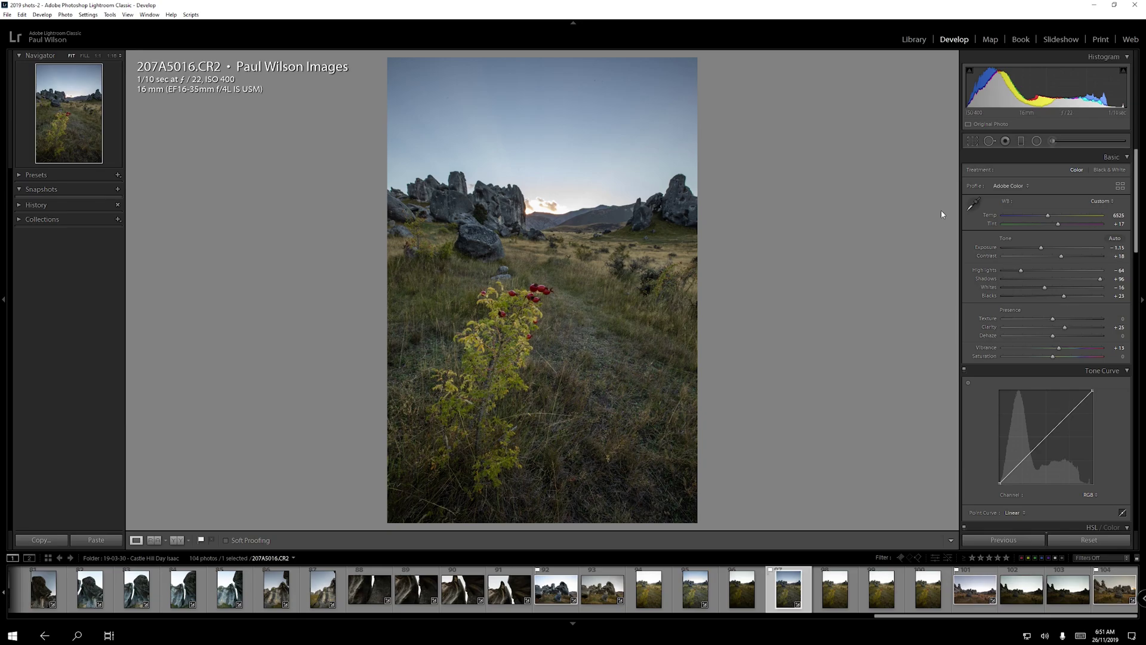
scroll(1047, 314, "down", 5)
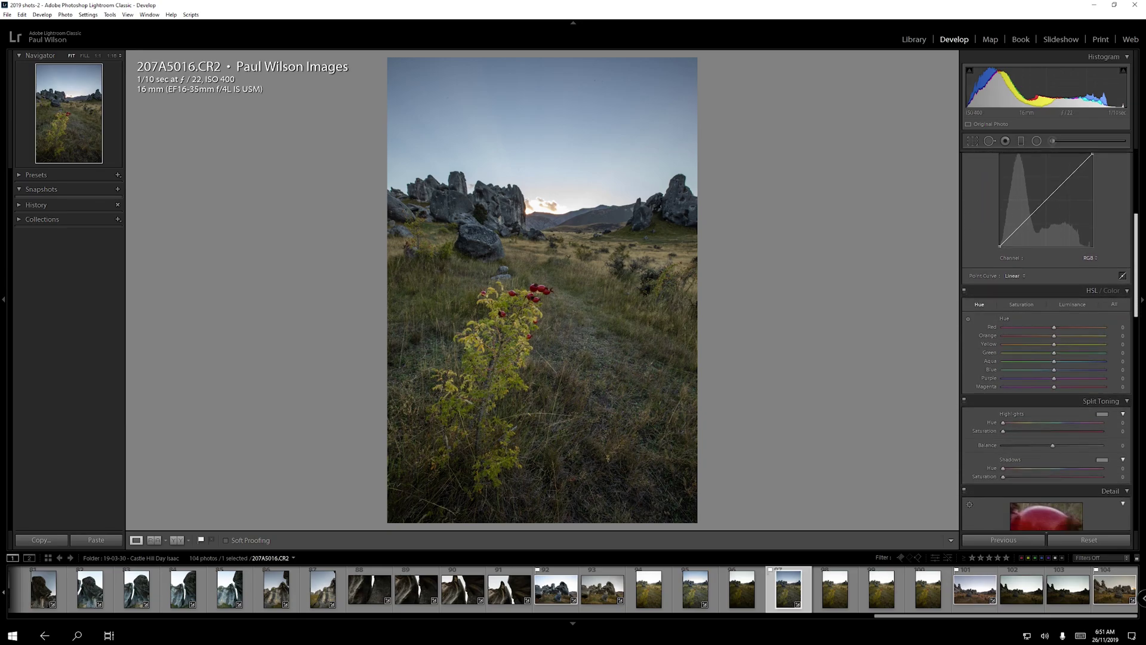
scroll(1048, 358, "down", 8)
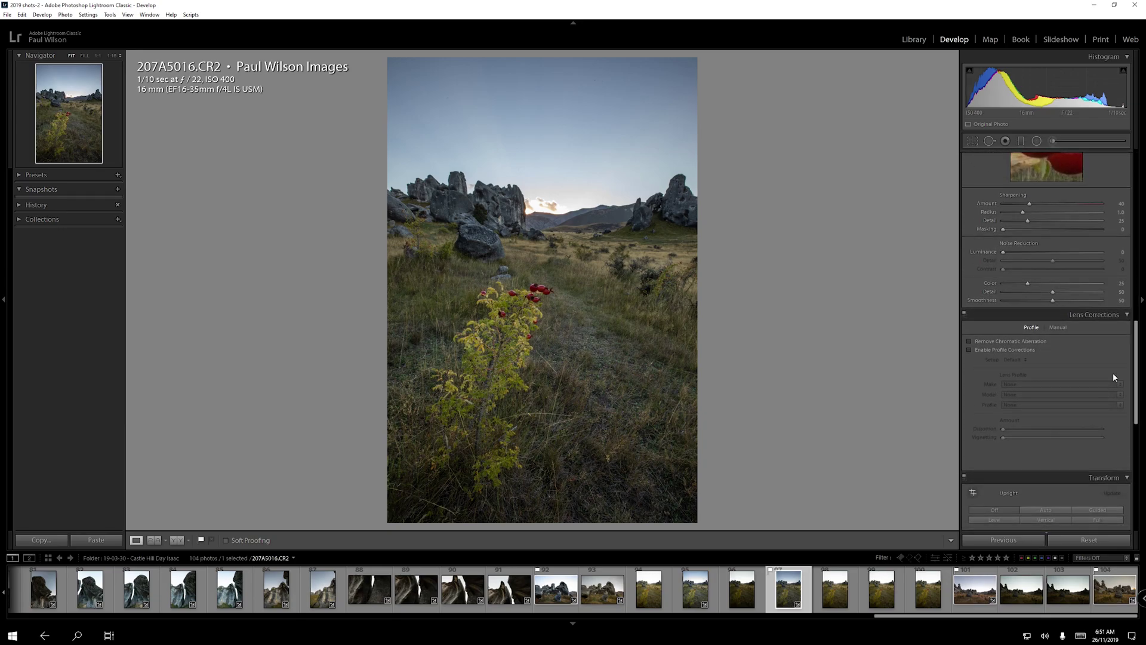
Step: Enable lens profile corrections and shift Blue Primary Hue to -33 for a teal sky
left_click(1003, 350)
left_click_drag(1141, 348, 1141, 470)
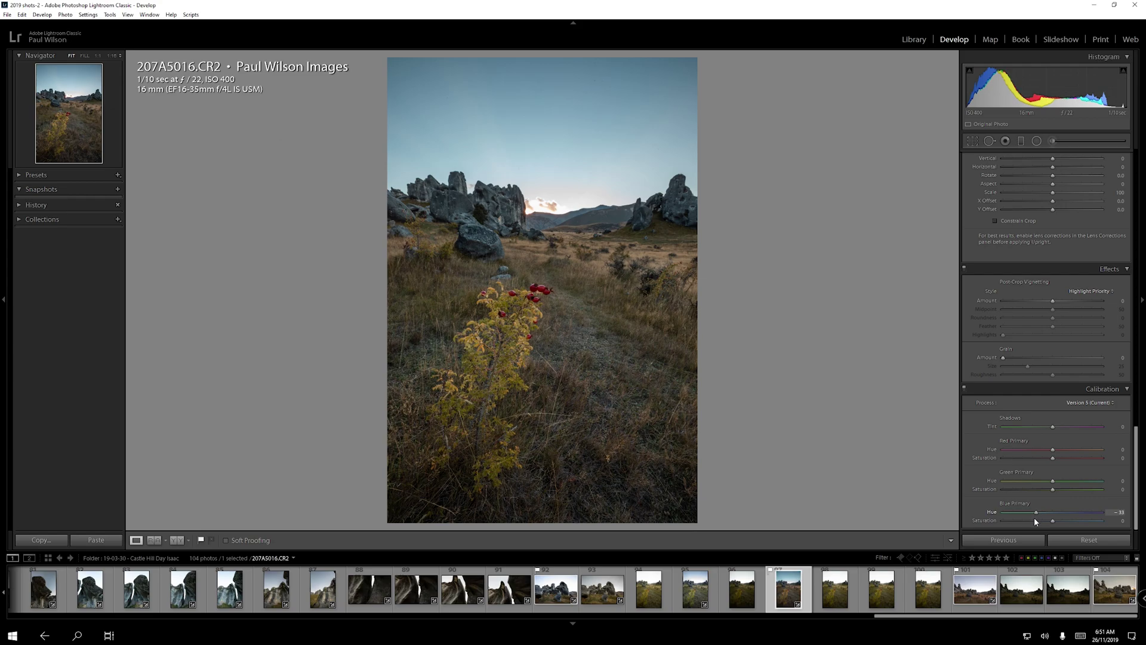
left_click_drag(1035, 516, 1033, 516)
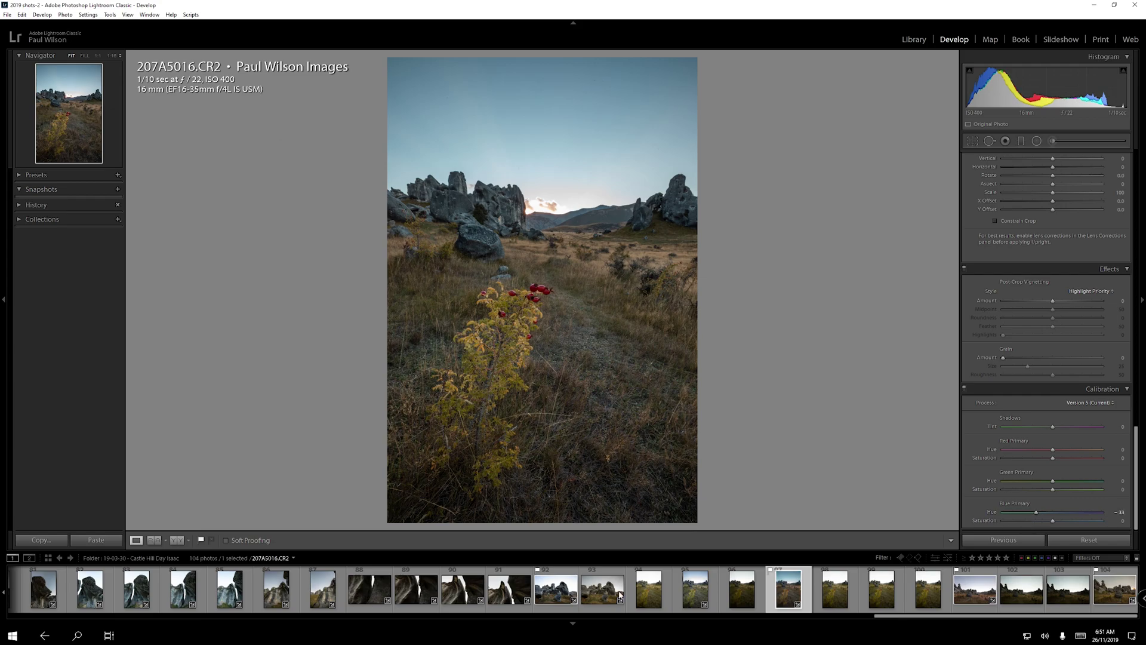
Step: Send the edited photo from the filmstrip to Adobe Photoshop CC 2019 via Edit In
left_click(792, 591)
right_click(793, 597)
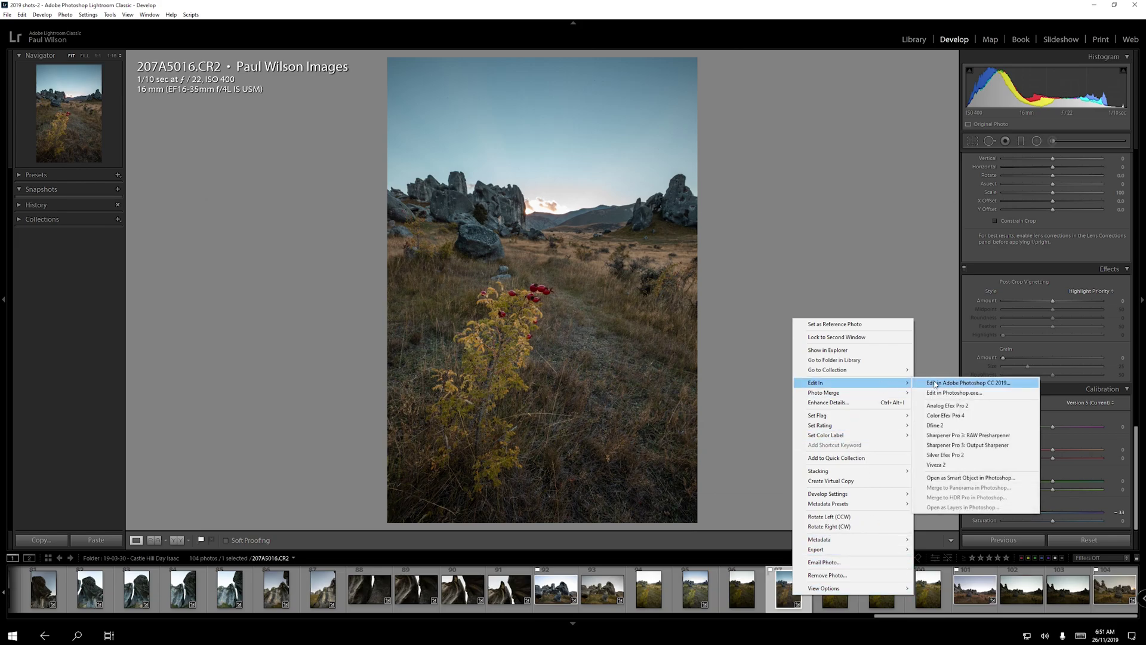
left_click(949, 384)
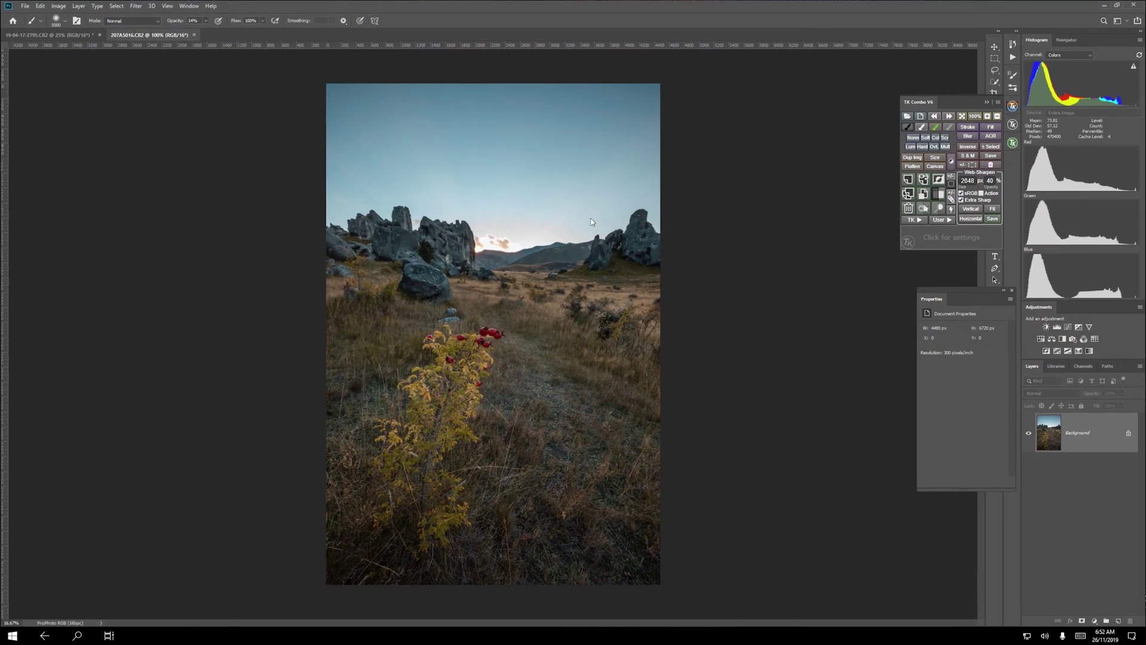
Step: Add a Color Lookup adjustment layer with the NightFromDay.CUBE 3D LUT for a night-blue look
left_click(1009, 292)
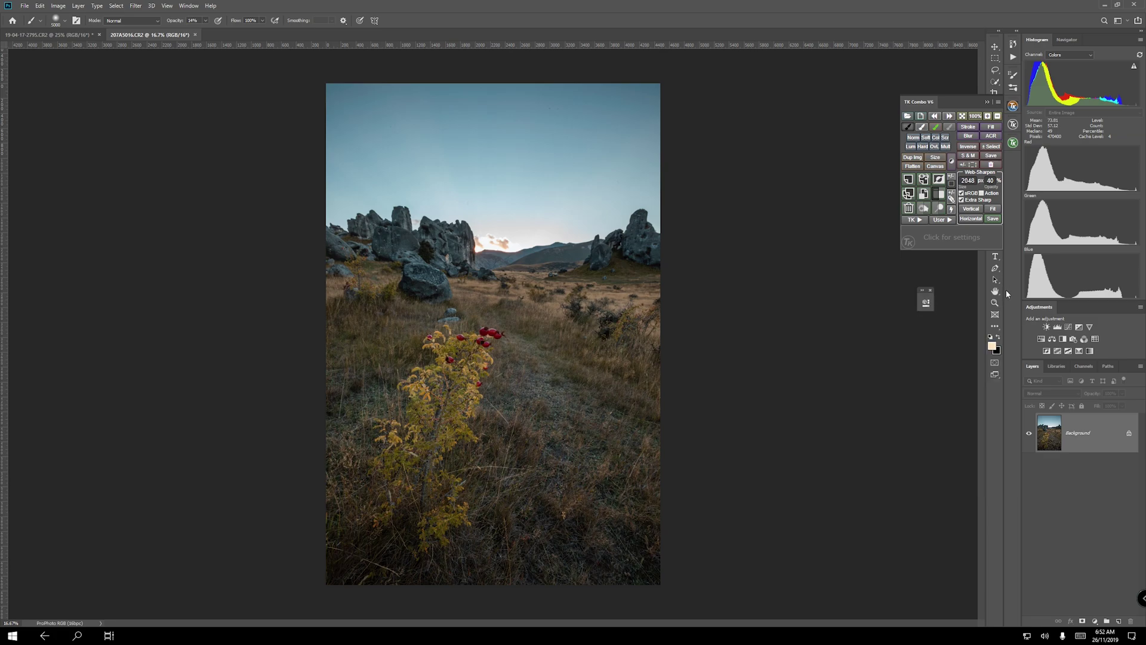
left_click(1095, 342)
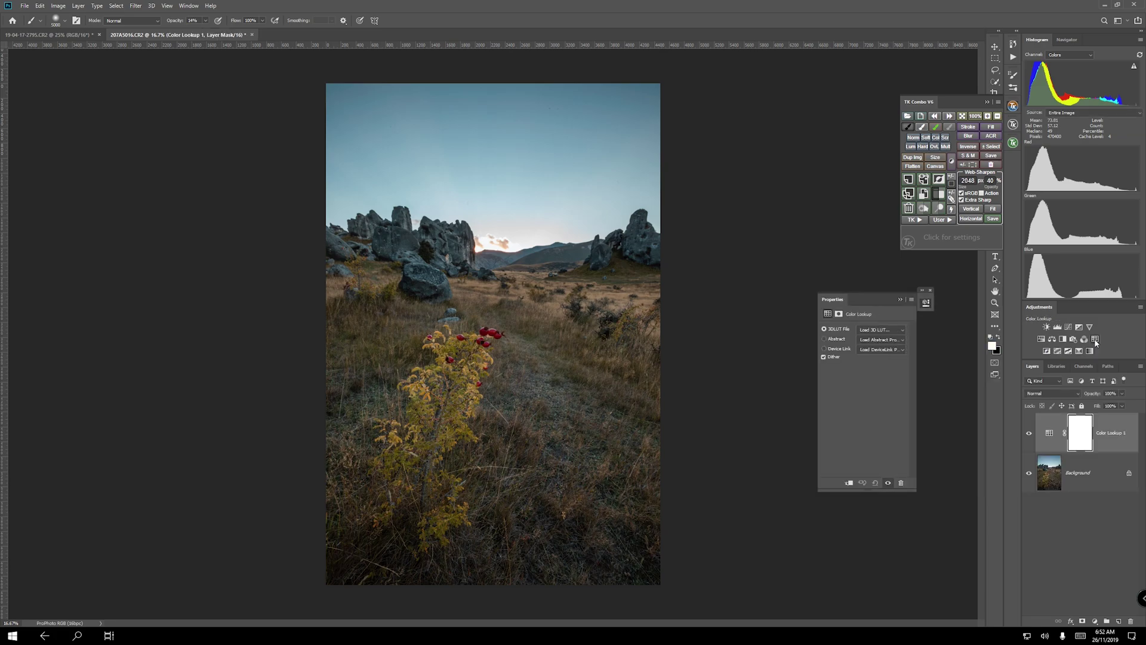
left_click(891, 328)
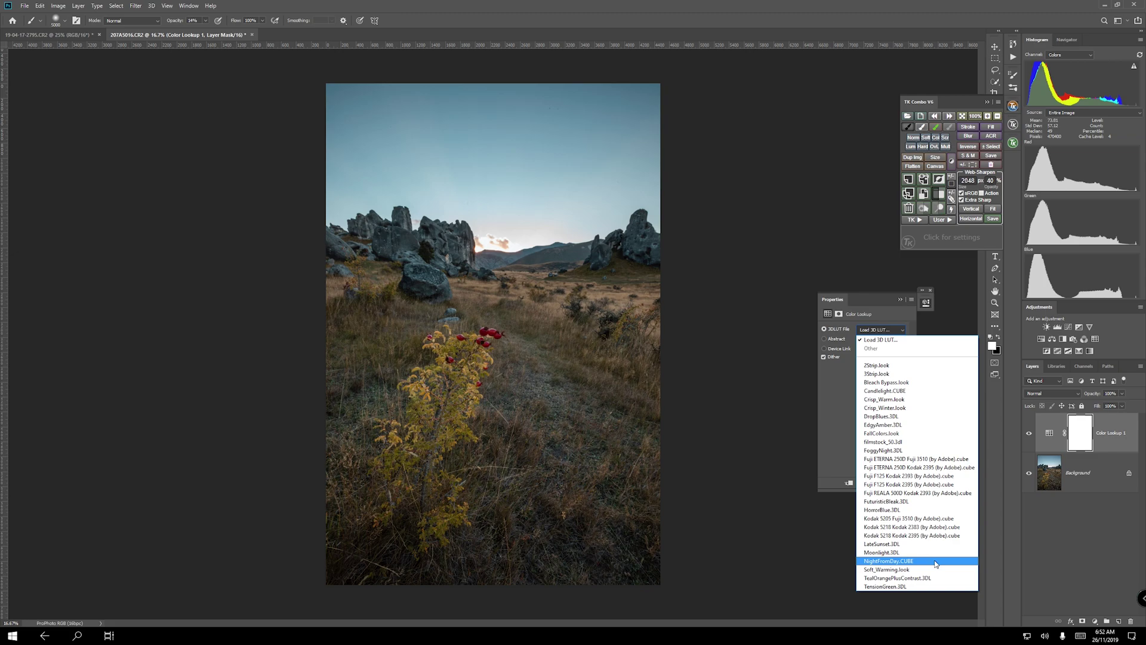
left_click(888, 561)
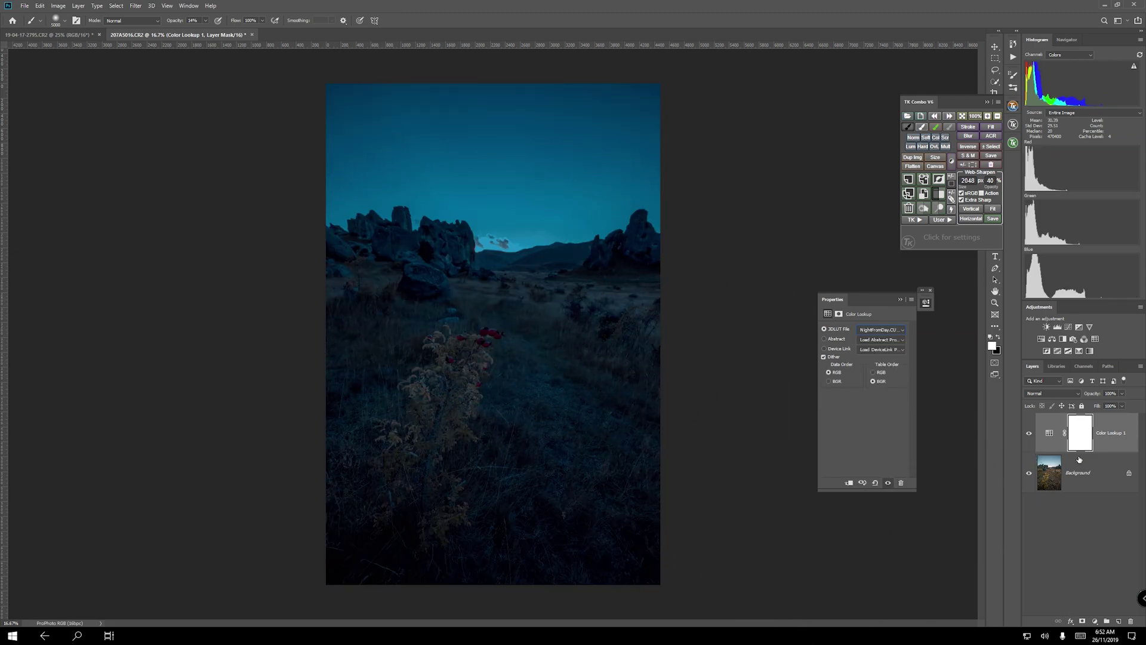
Step: Lower the Color Lookup layer opacity to 40% and compare with the tint hidden and shown
left_click(1084, 435)
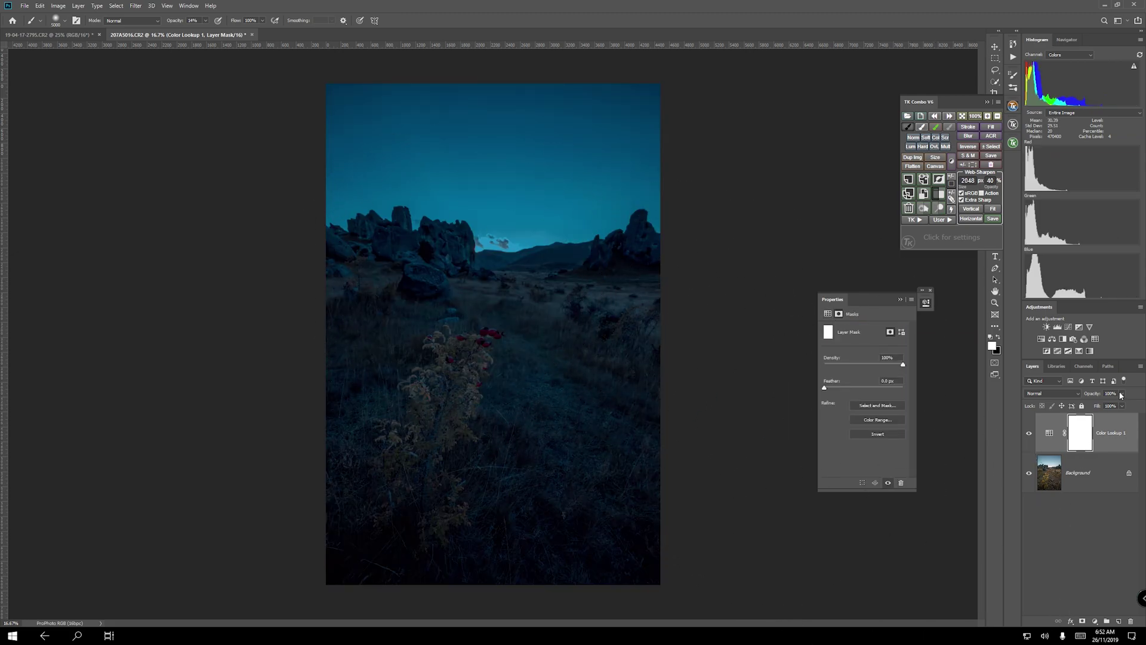
left_click(1121, 395)
left_click_drag(1110, 406, 1098, 405)
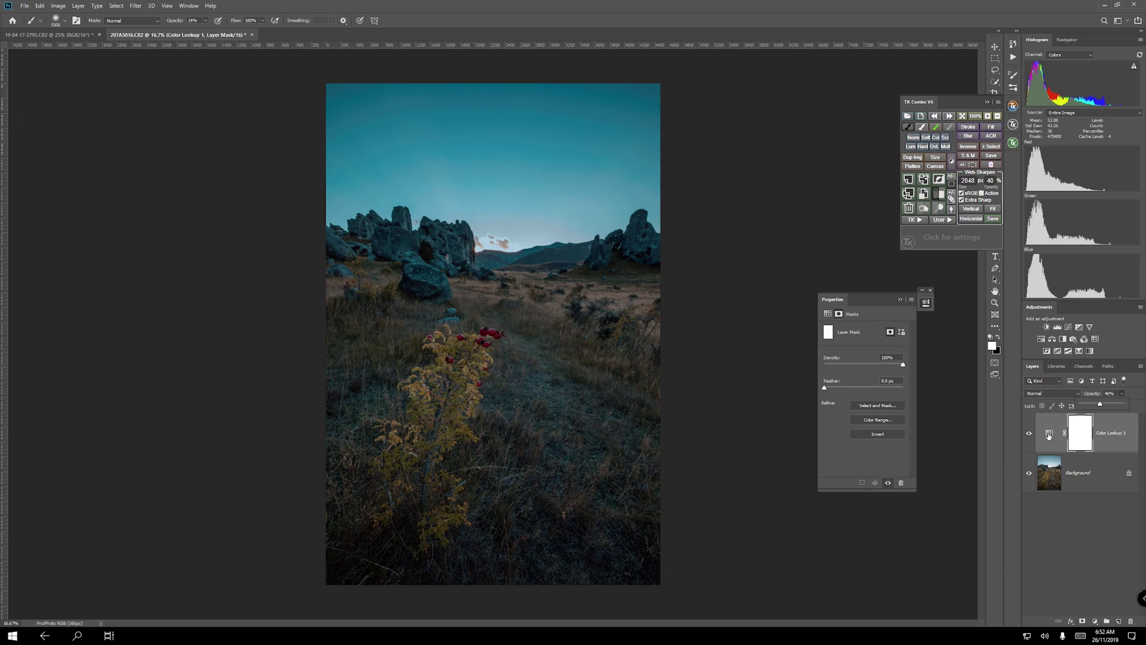
left_click(1029, 434)
left_click(1029, 433)
left_click(1029, 436)
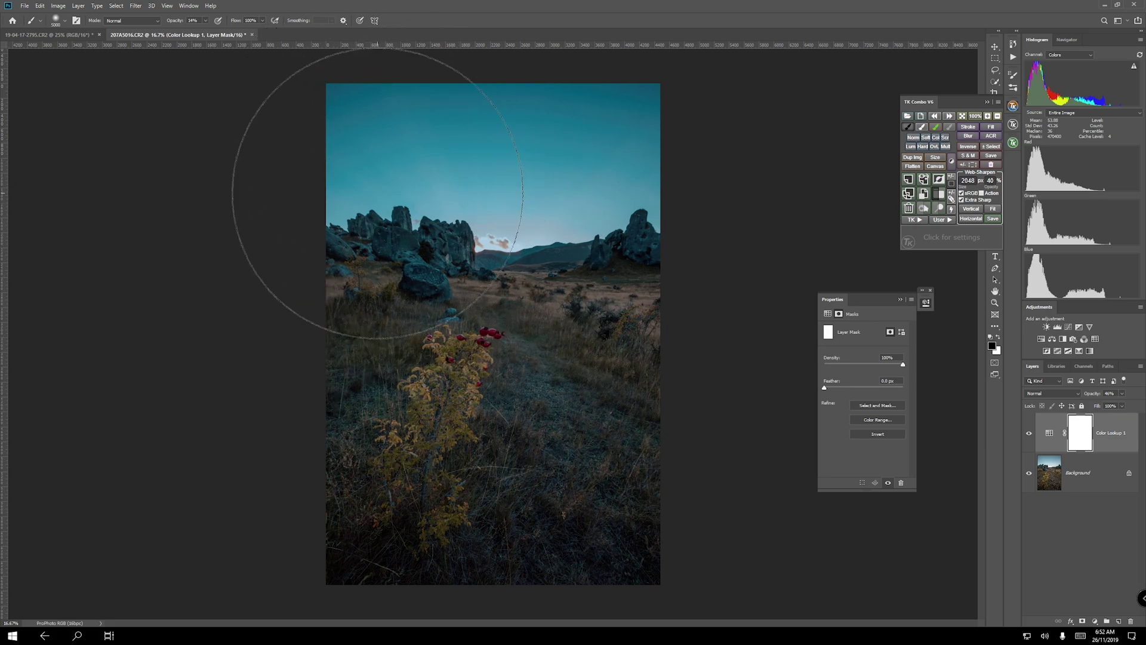
Step: Paint at 33% brush opacity on the Color Lookup mask across the sky to soften the tint
left_click(206, 23)
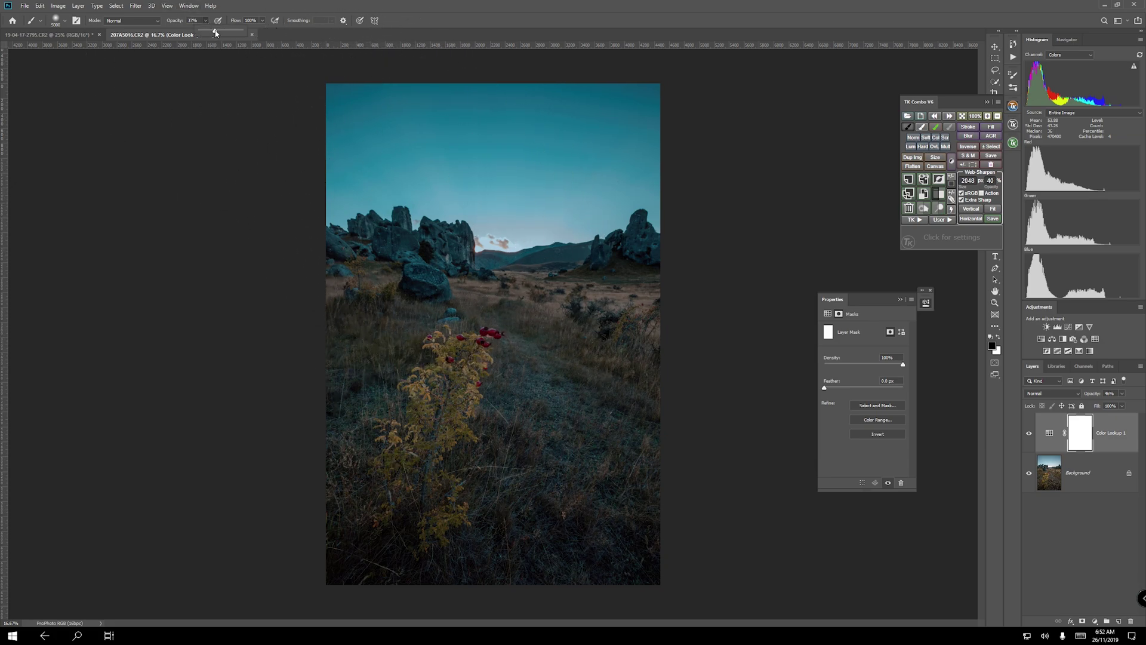
key("Return")
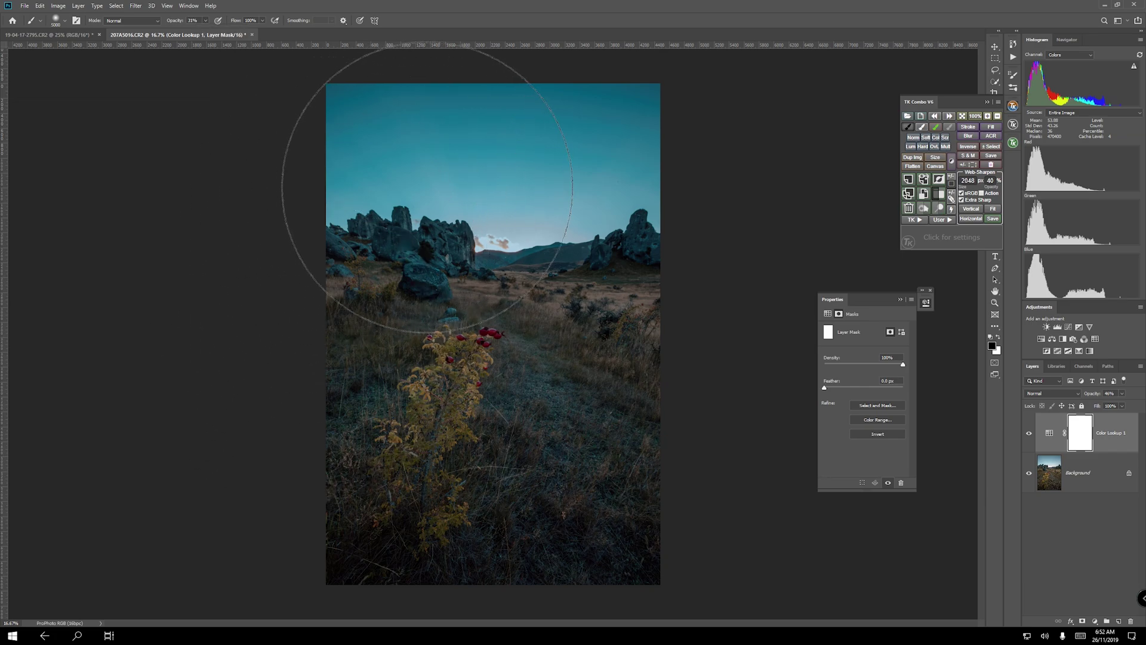
left_click_drag(628, 179, 466, 180)
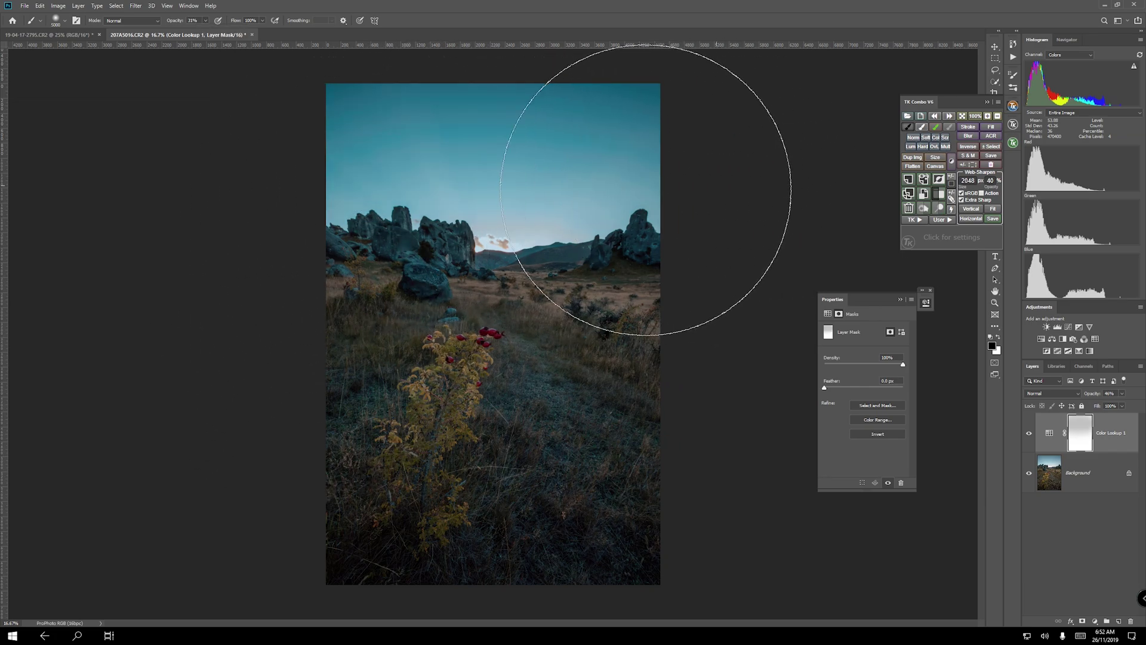
left_click(598, 179)
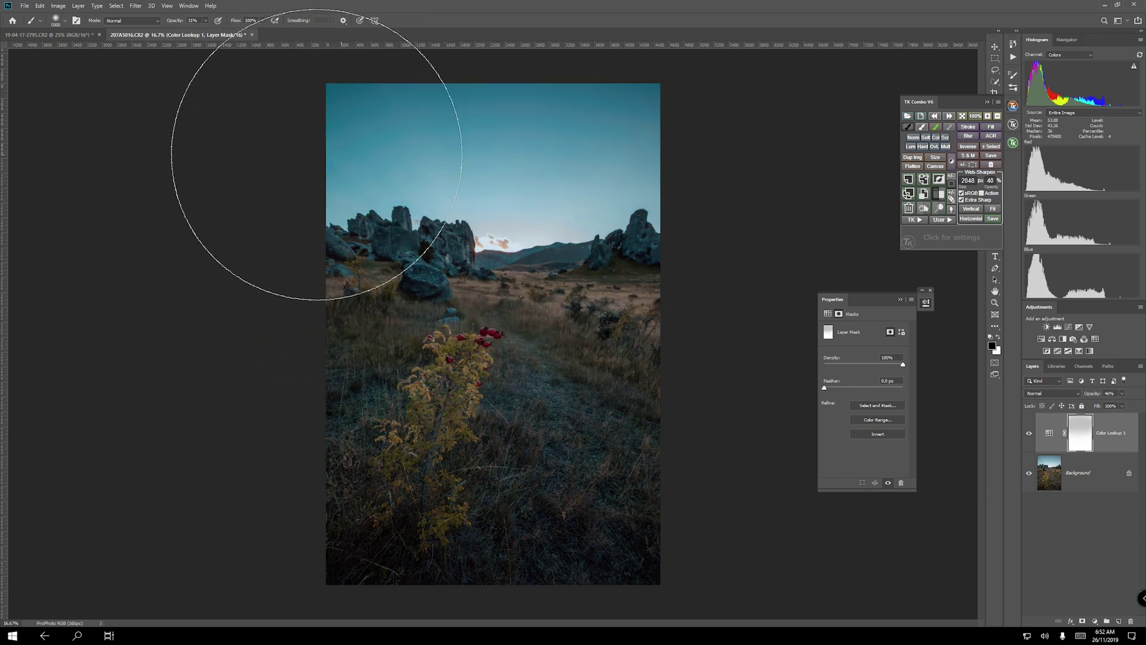
left_click(1028, 434)
Step: Quick-select all the ground, rocks and shrub below the sky
left_click(1029, 436)
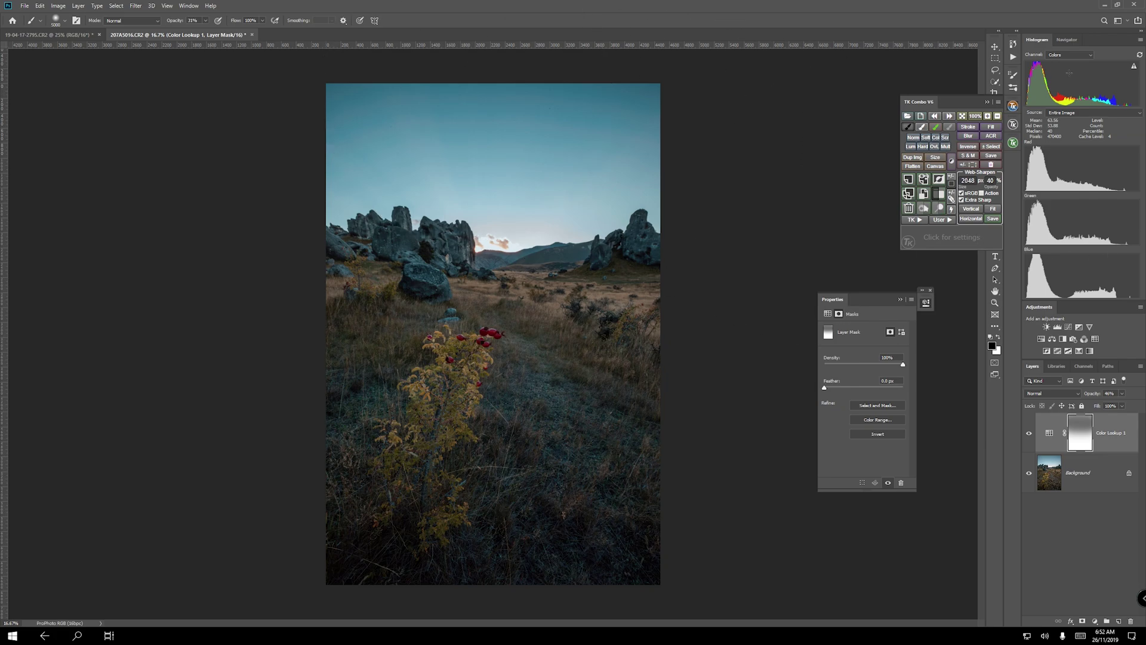
left_click(989, 105)
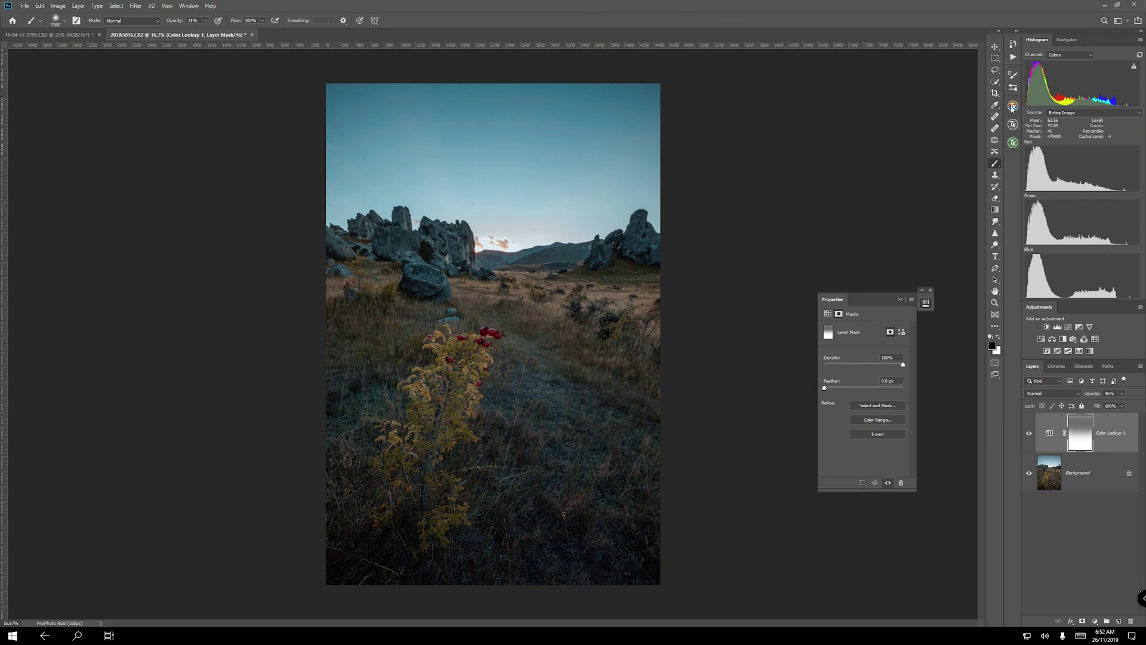
left_click(995, 79)
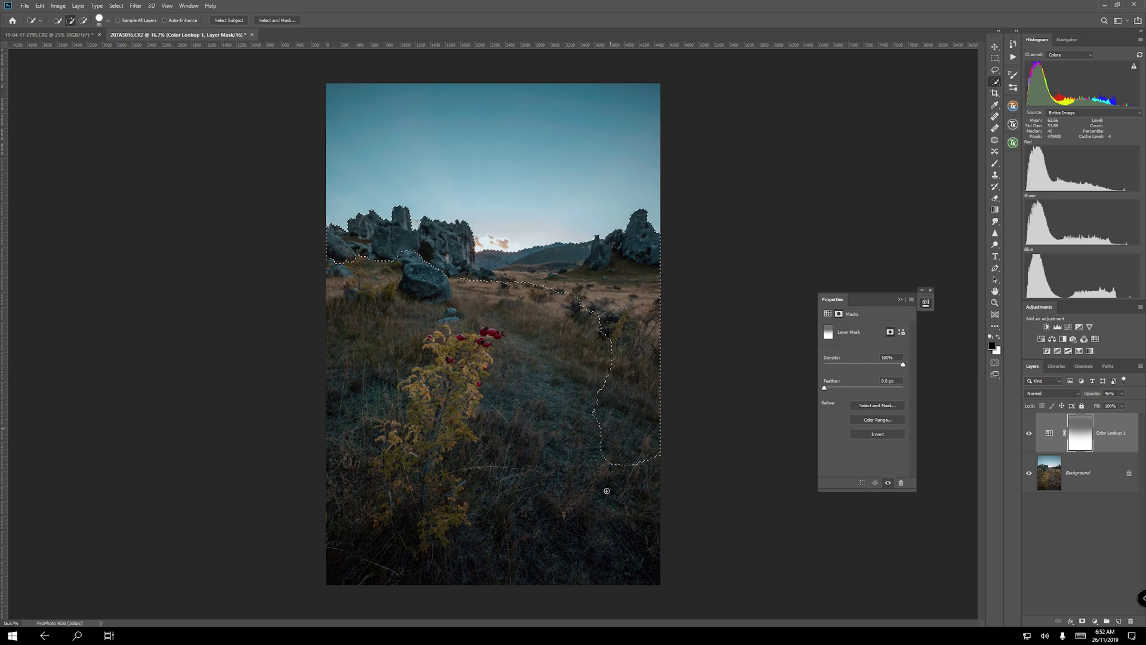
left_click_drag(646, 308, 399, 470)
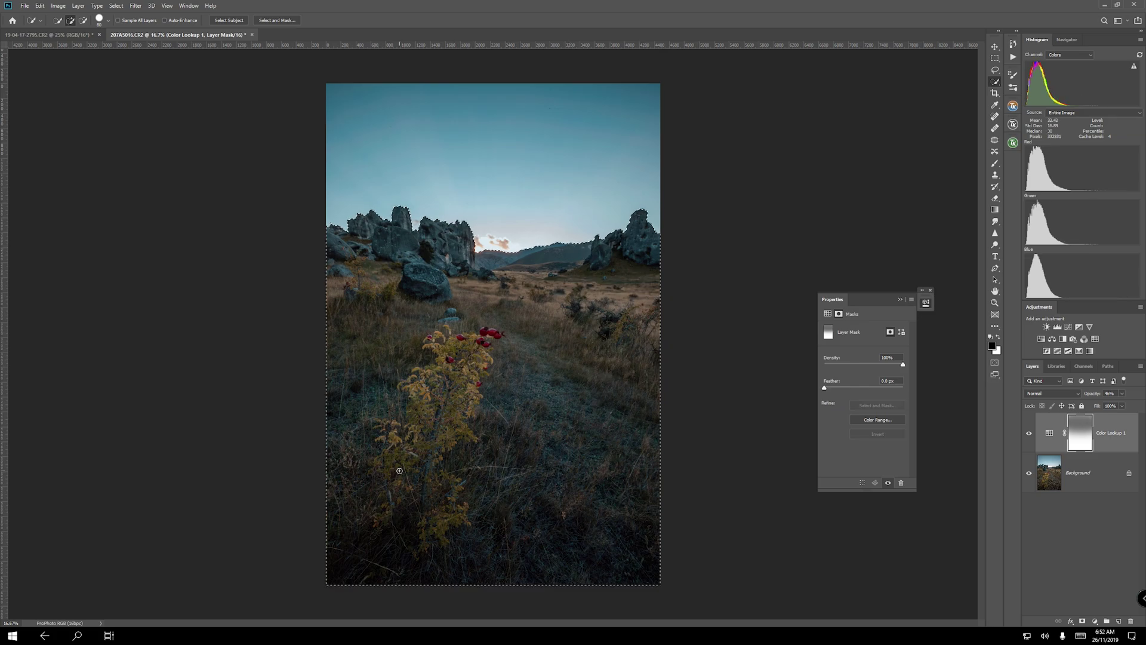
scroll(523, 195, "up", 3)
scroll(524, 195, "up", 1)
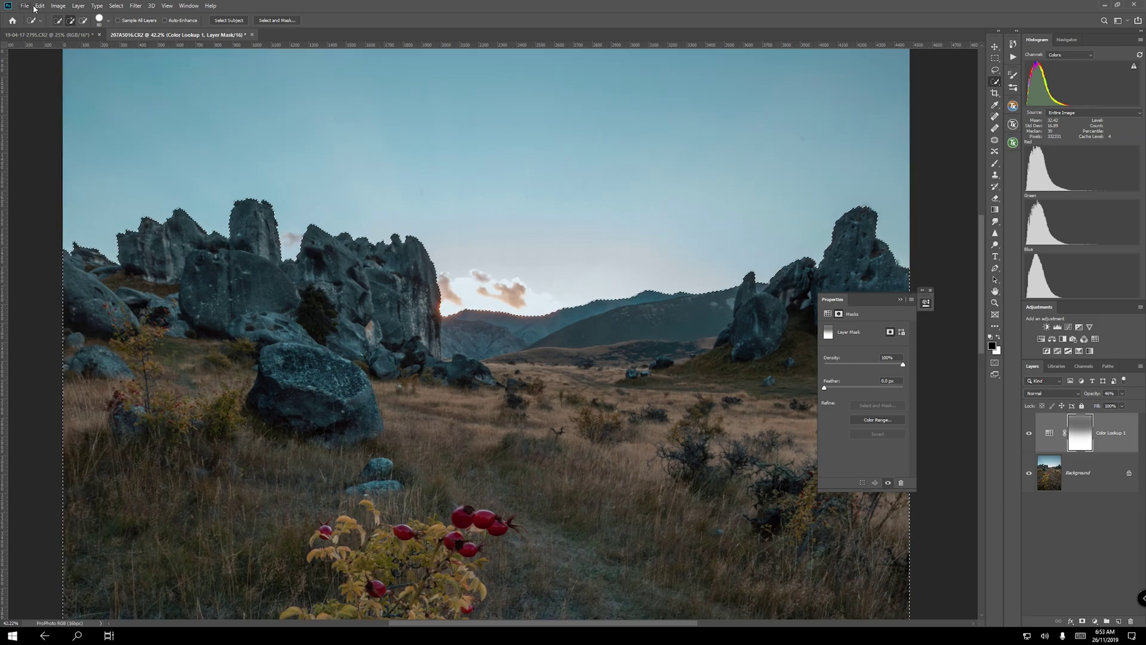
Step: Contract the landscape selection by a small pixel value via Select > Modify > Contract
left_click(57, 5)
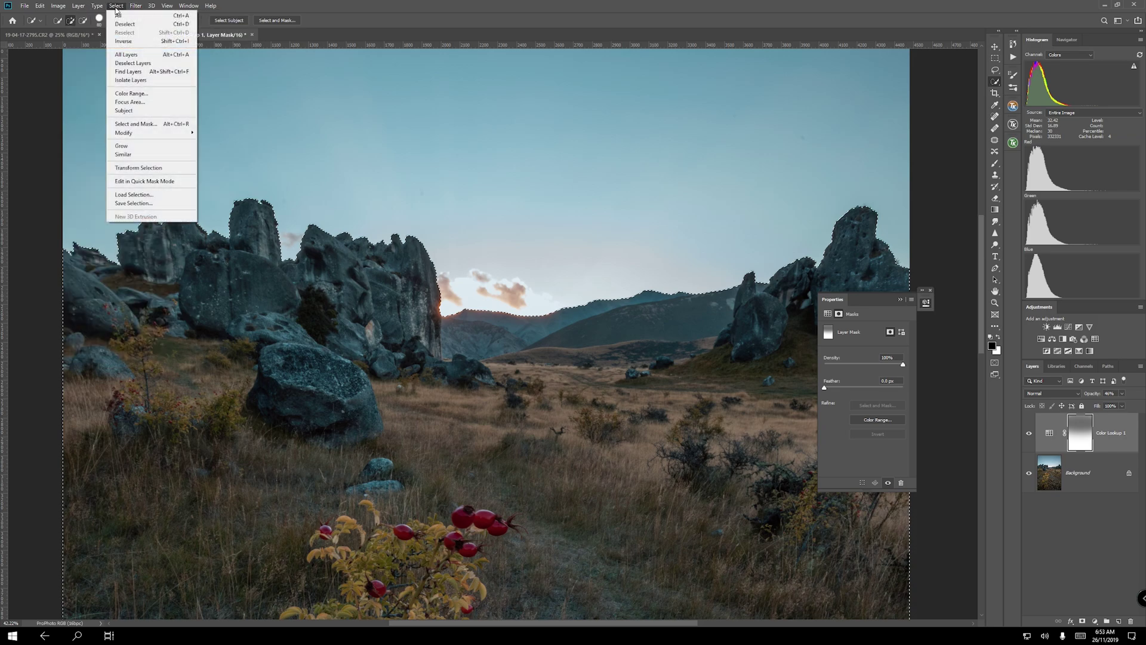
mouse_move(115, 5)
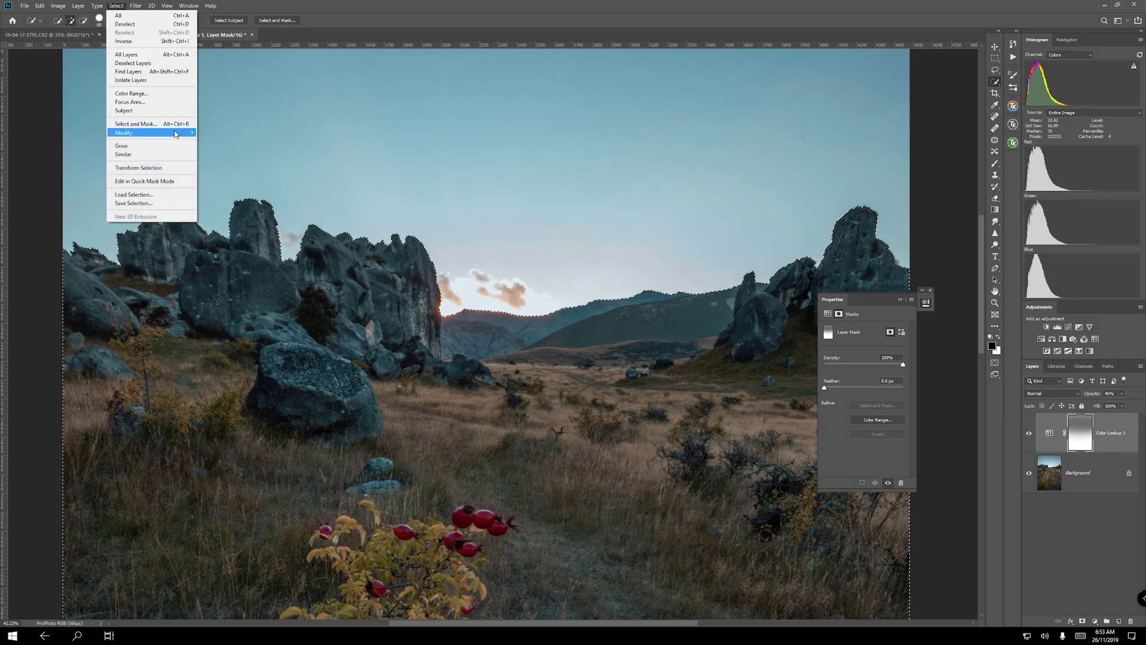
mouse_move(150, 132)
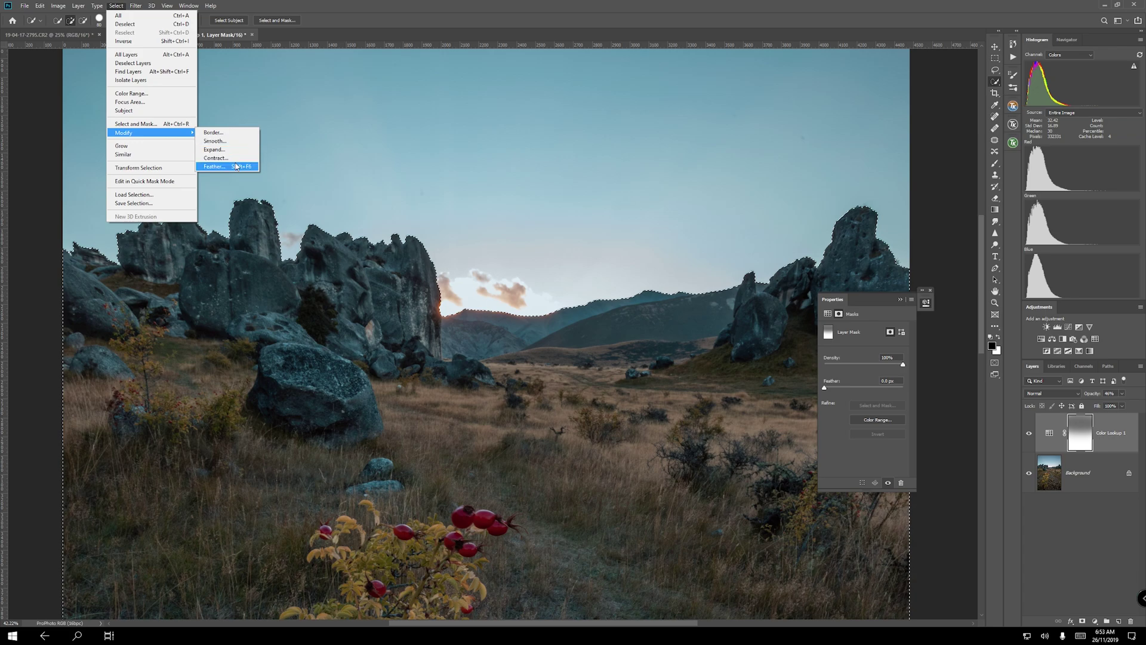
left_click(240, 158)
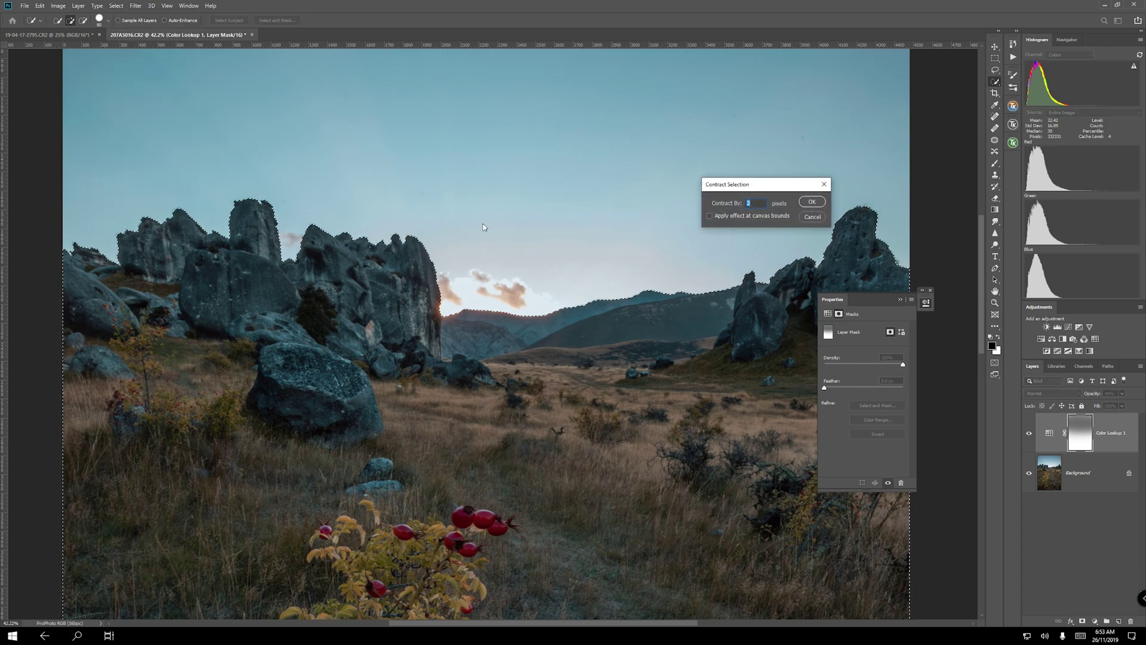
left_click(810, 201)
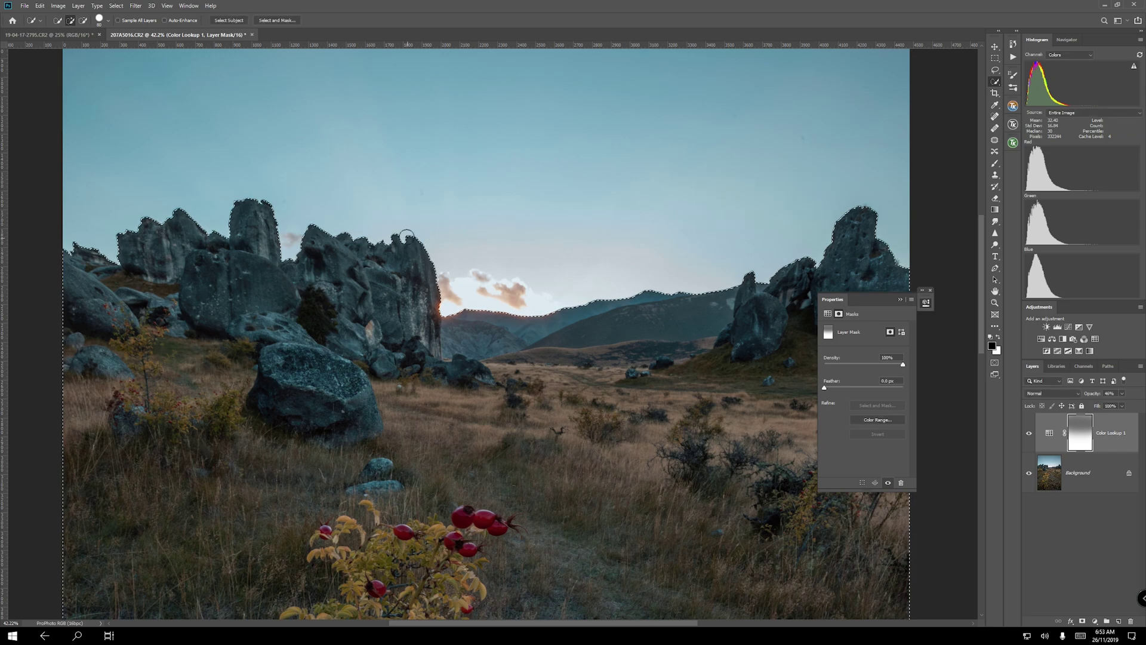
scroll(389, 222, "up", 2)
scroll(388, 222, "up", 2)
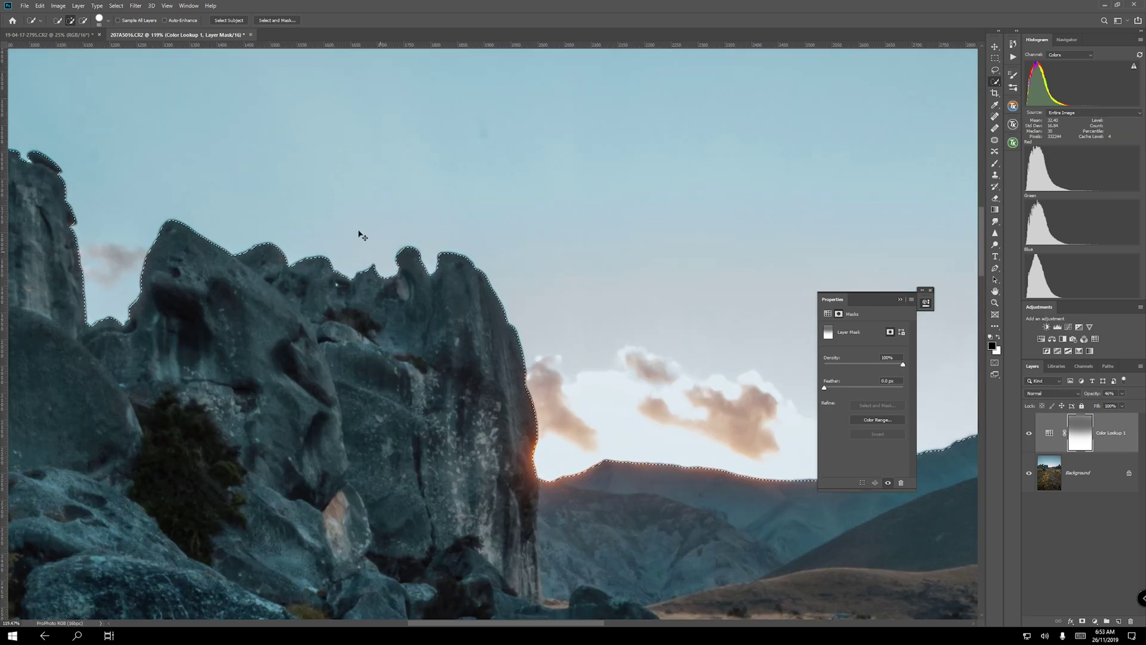
Step: Smooth the edge of the landscape selection via Select > Modify > Smooth
left_click(115, 6)
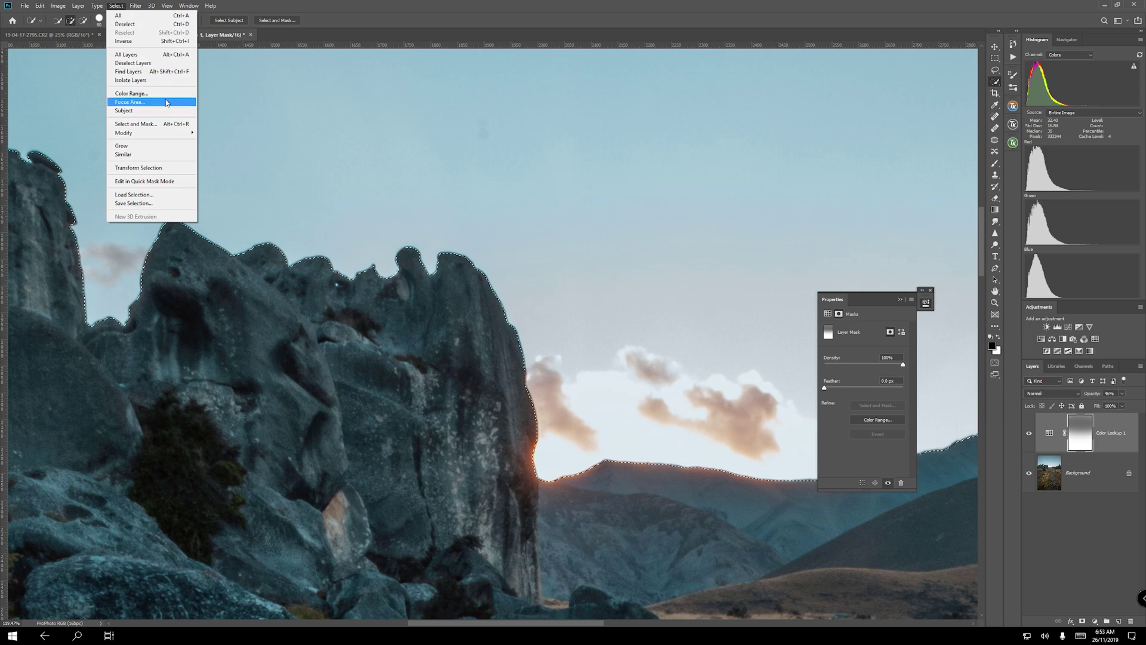
mouse_move(143, 132)
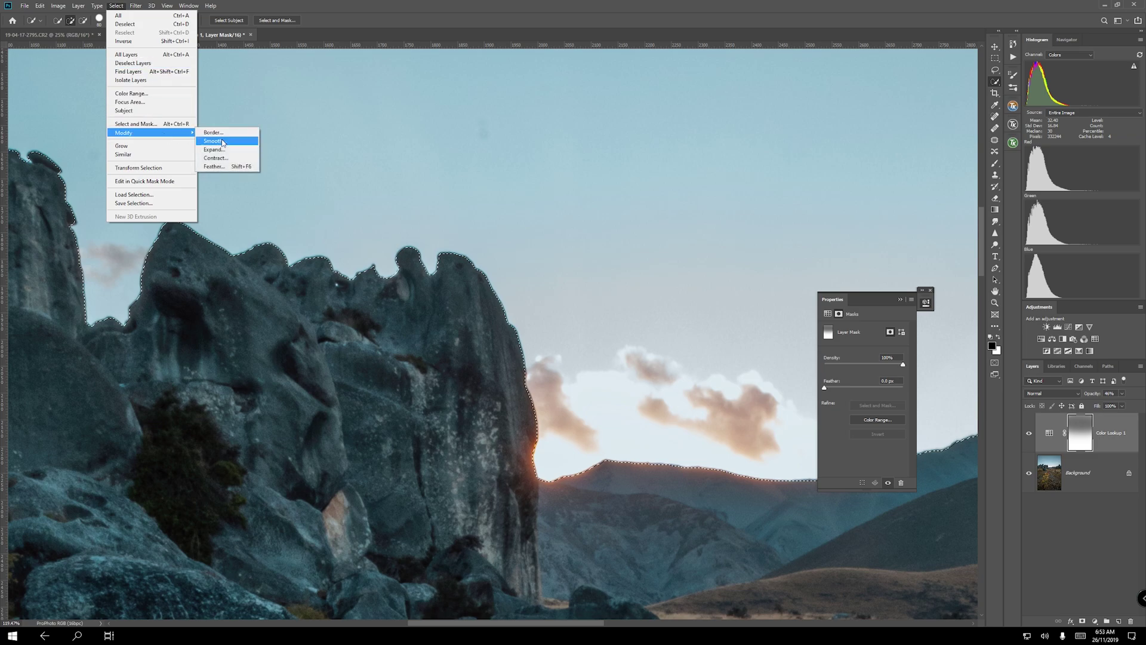
left_click(222, 142)
left_click(819, 204)
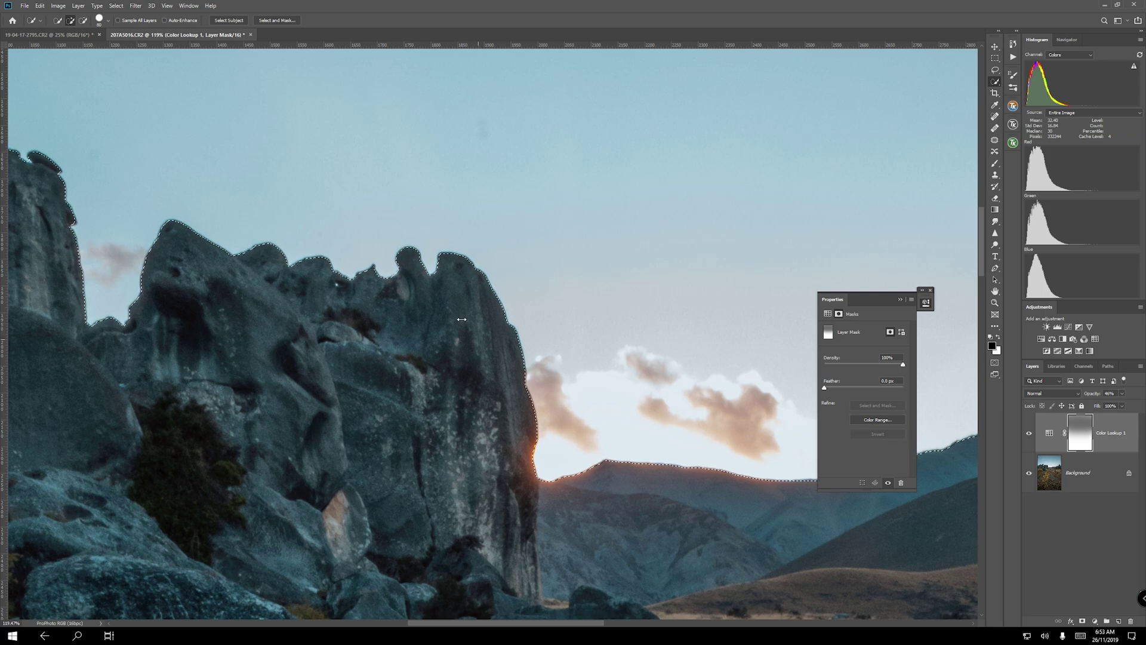
Step: Apply the selection as a layer mask on the Background layer via Select and Mask, hiding the sky
left_click(1061, 474)
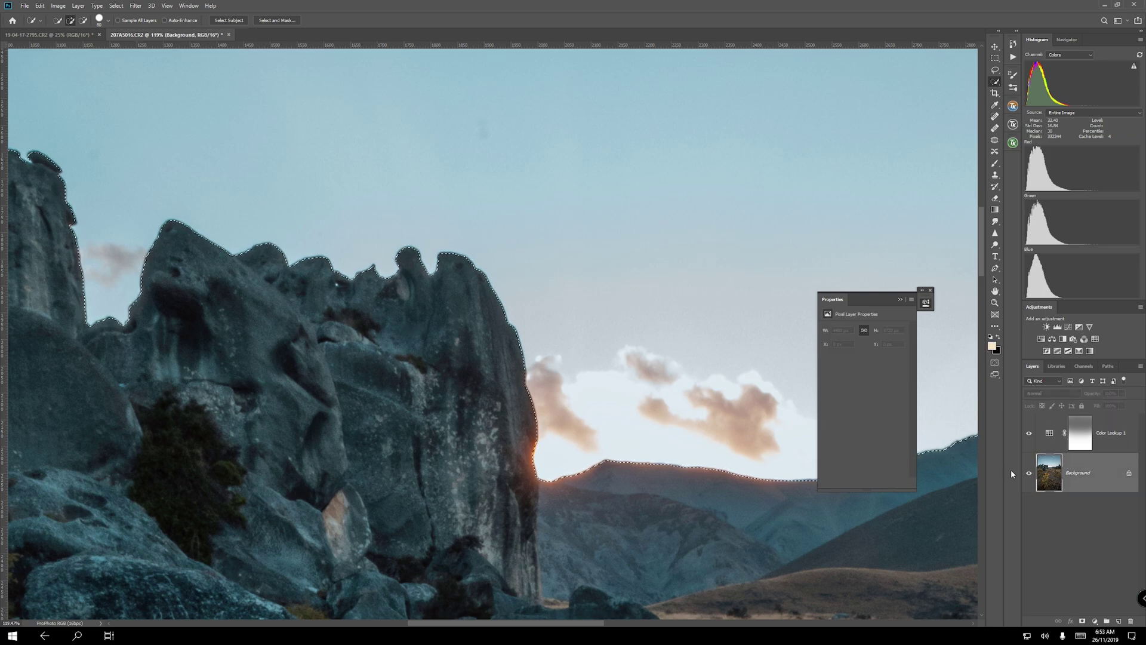
right_click(424, 371)
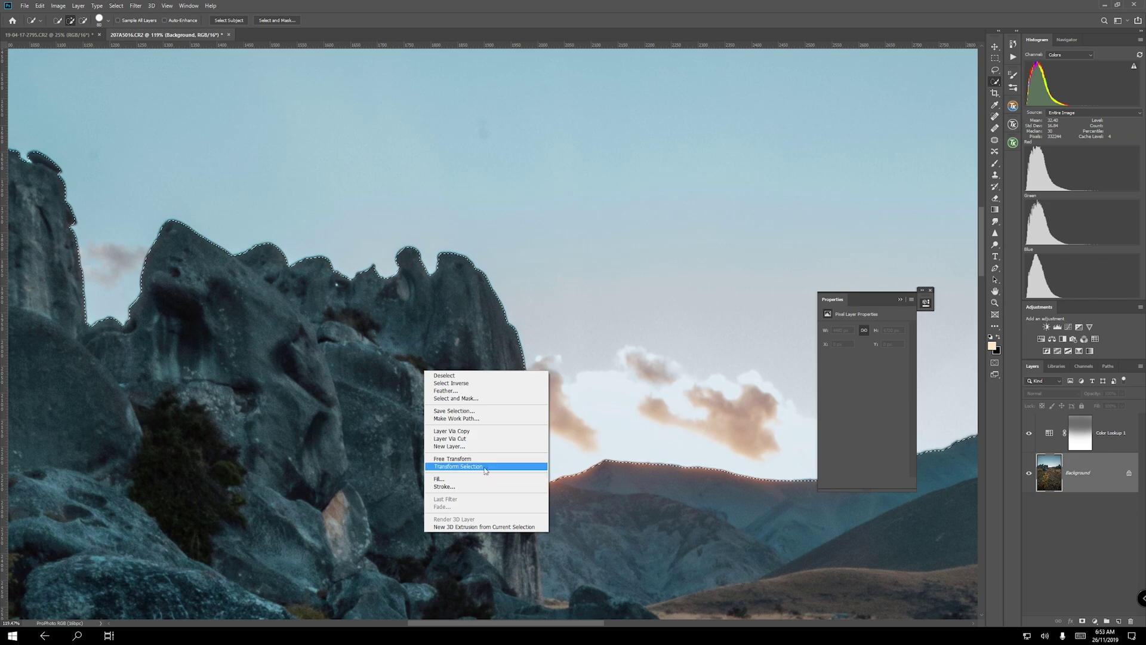
left_click(466, 398)
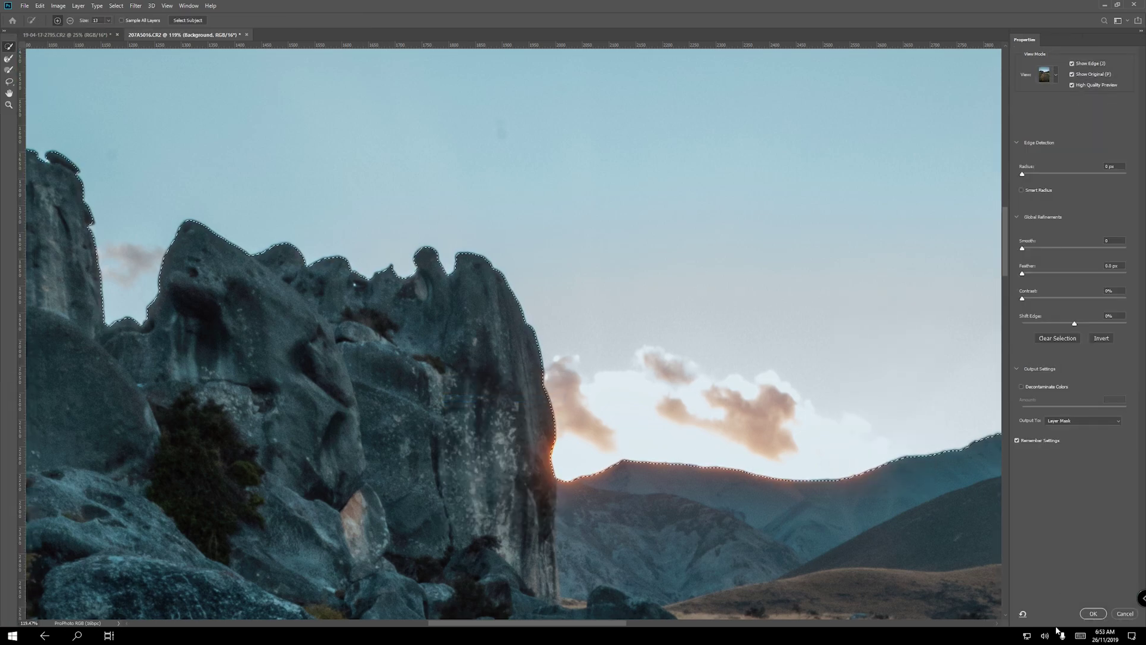
left_click(1092, 613)
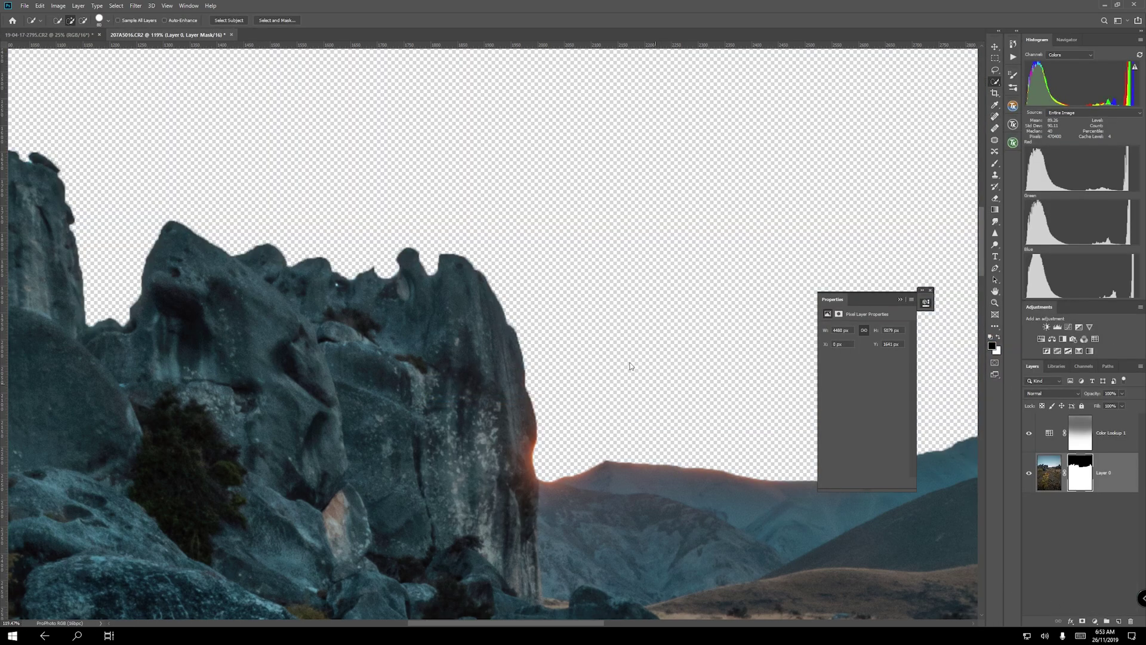
Step: Paste the Milky Way image into the composite as a new layer and fit the document in view
left_click(50, 35)
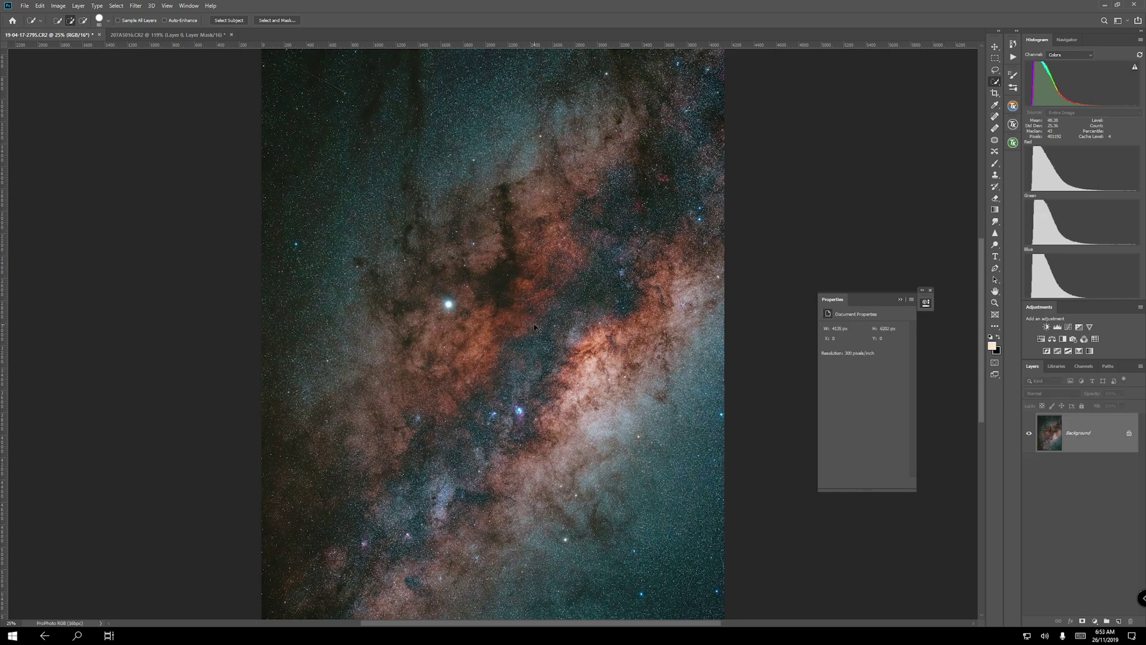
left_click(166, 35)
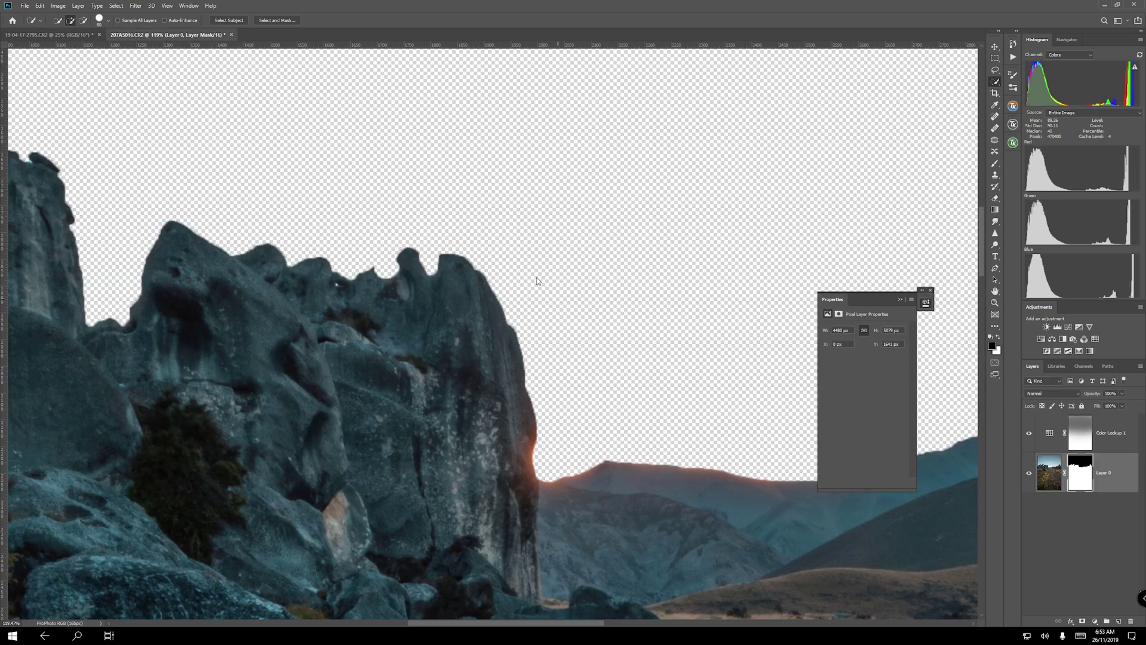
key("ctrl+v")
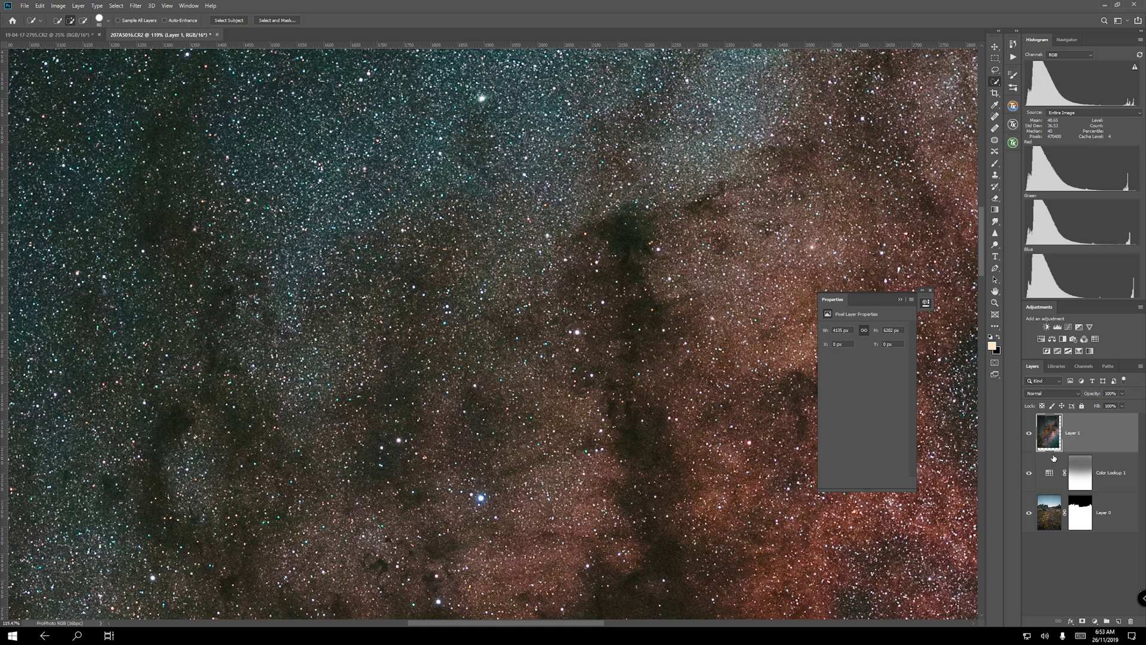
key("ctrl+0")
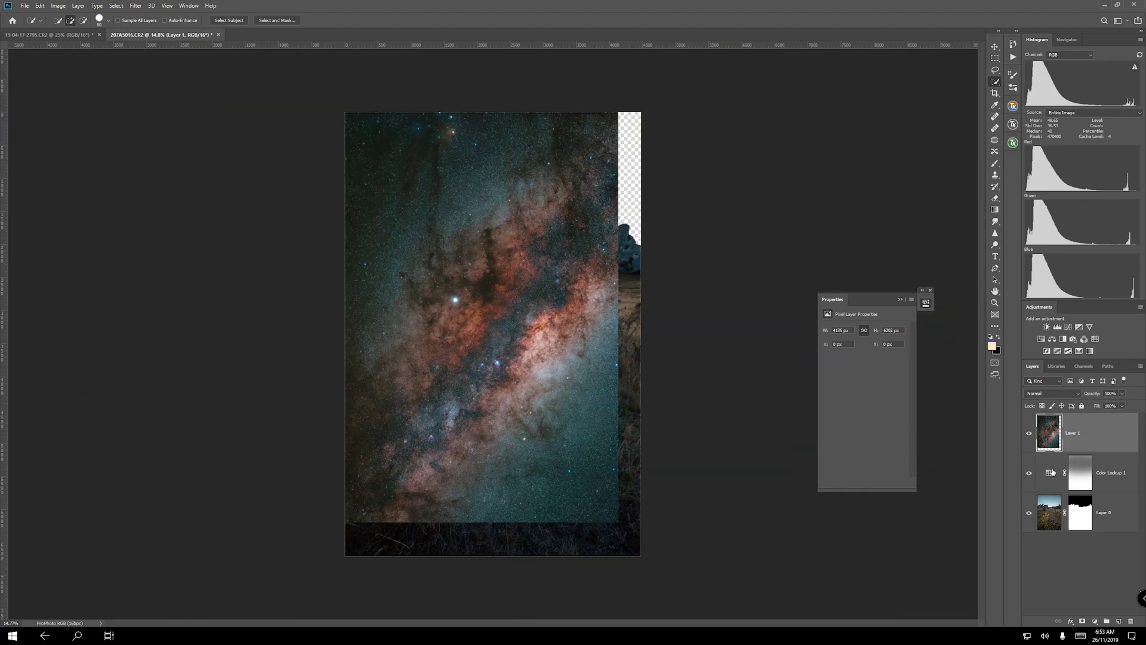
Step: Move Layer 1 (Milky Way) to the bottom of the layer stack beneath the masked landscape
left_click_drag(1051, 435, 1062, 534)
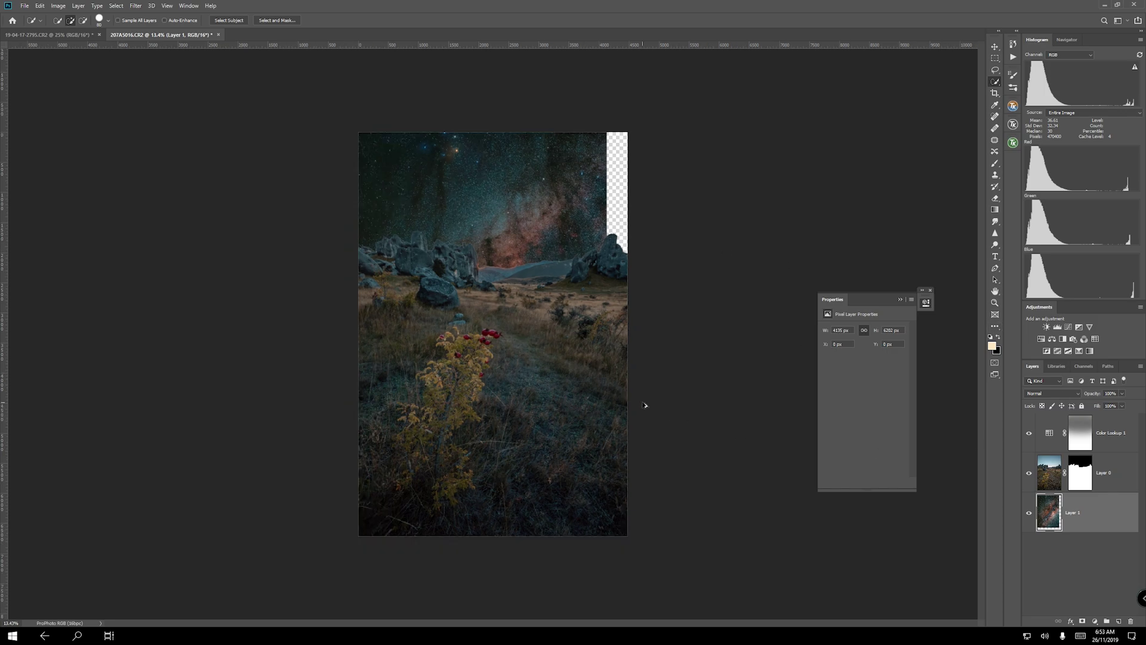
scroll(616, 403, "up", 1)
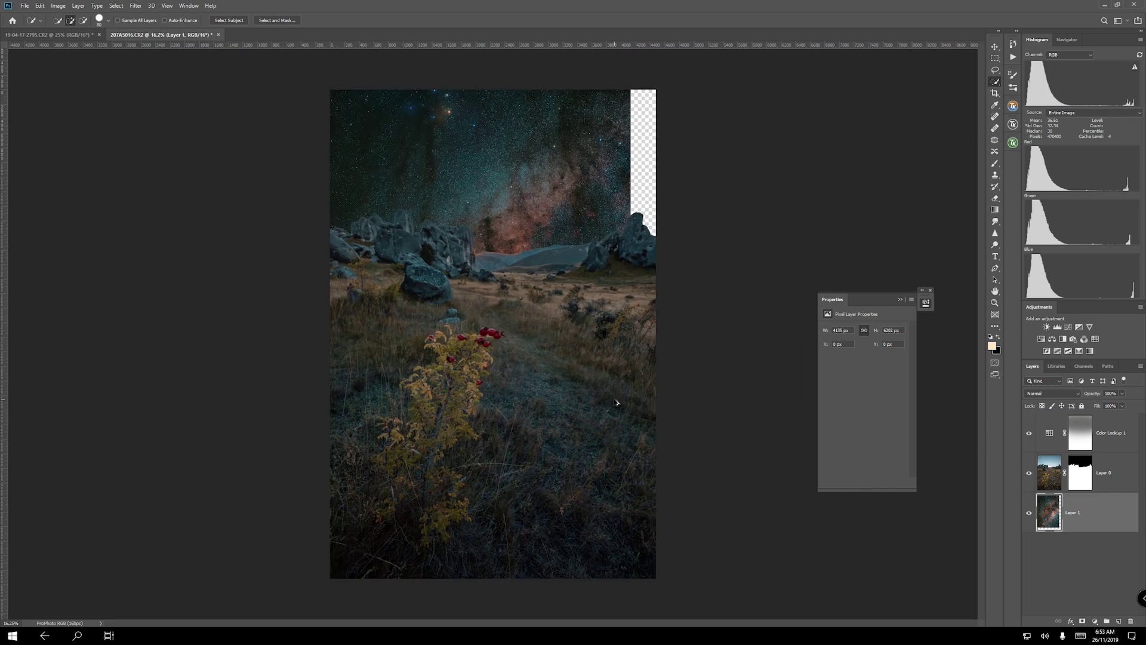
left_click(994, 47)
left_click(591, 190)
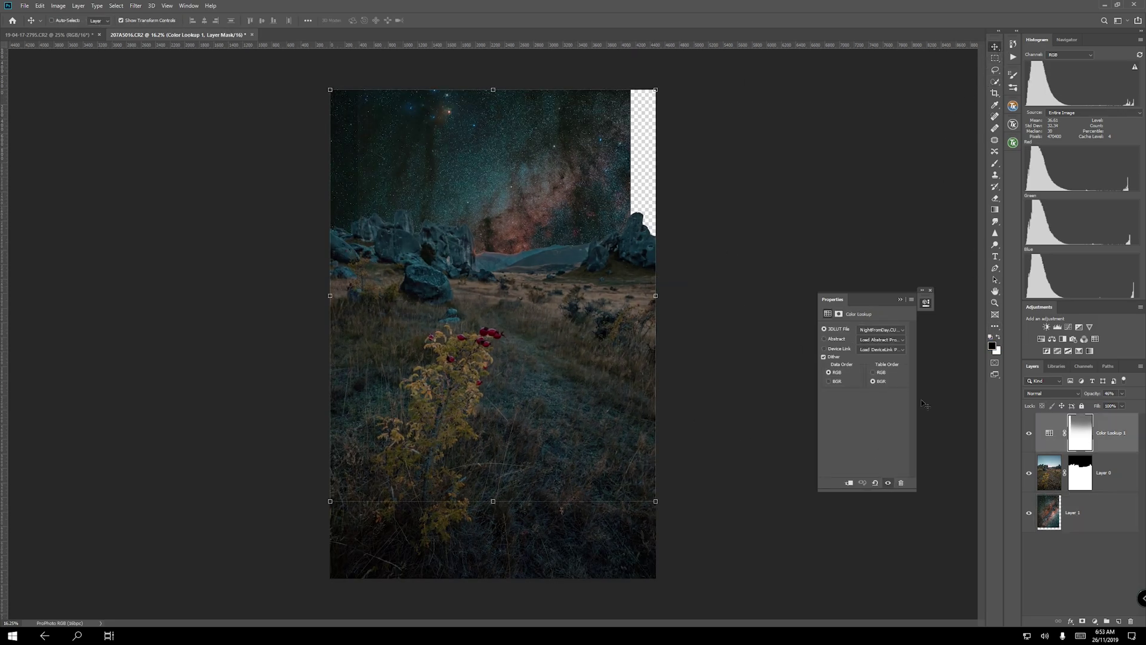
Step: Reselect the Milky Way layer with the Move tool ready for transforming
left_click(1055, 513)
left_click(533, 148)
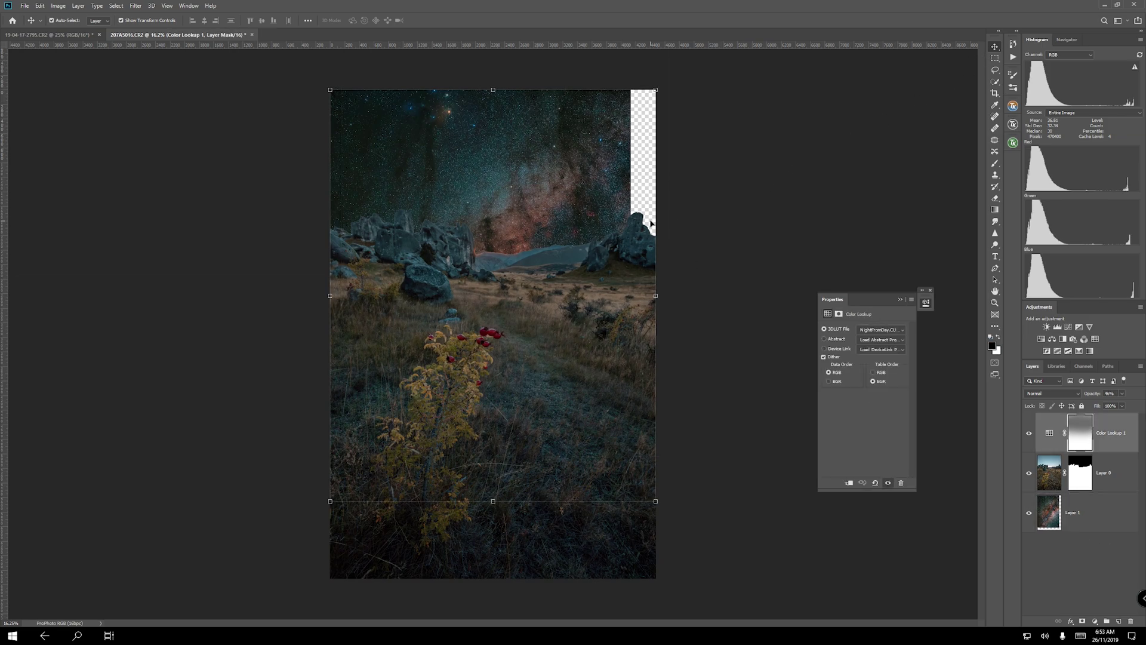
left_click(1056, 514)
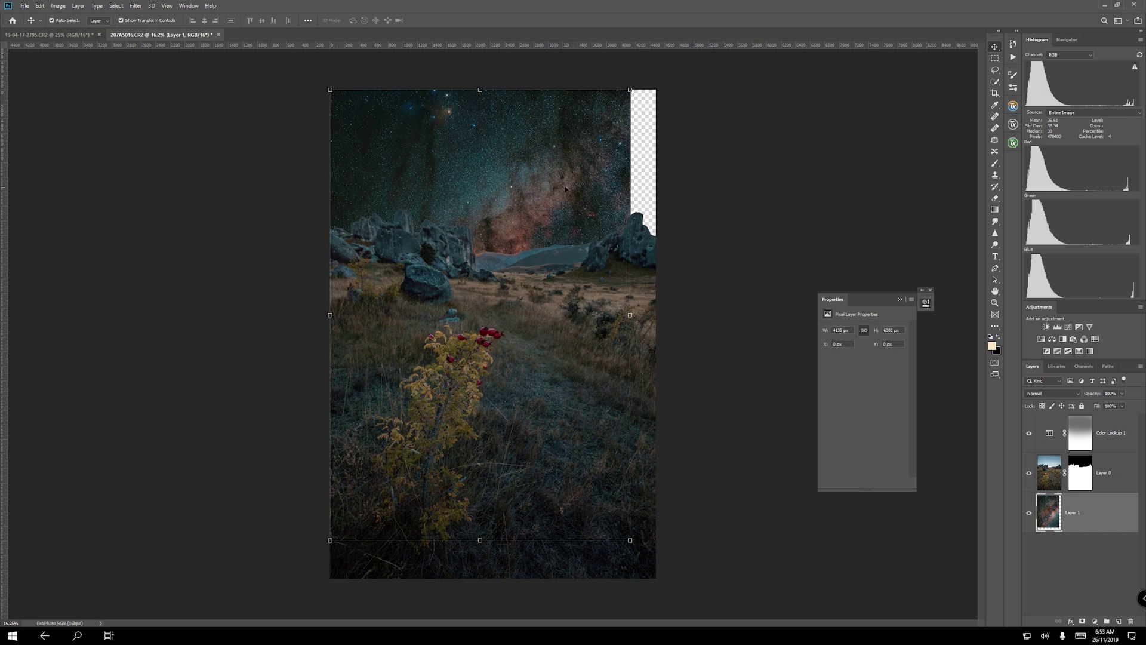
Step: Scale the Milky Way wider and shift it up so its bright core sits above the rocks
left_click_drag(629, 314, 662, 313)
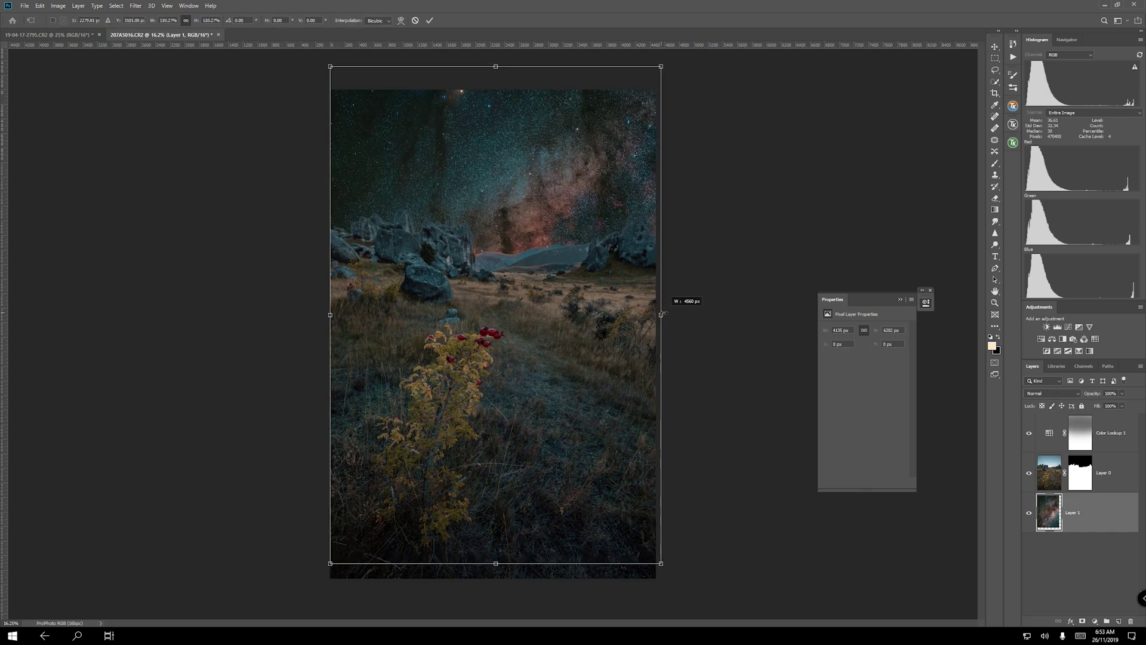
mouse_move(516, 174)
left_mouse_down()
mouse_move(527, 134)
mouse_move(519, 145)
left_mouse_up()
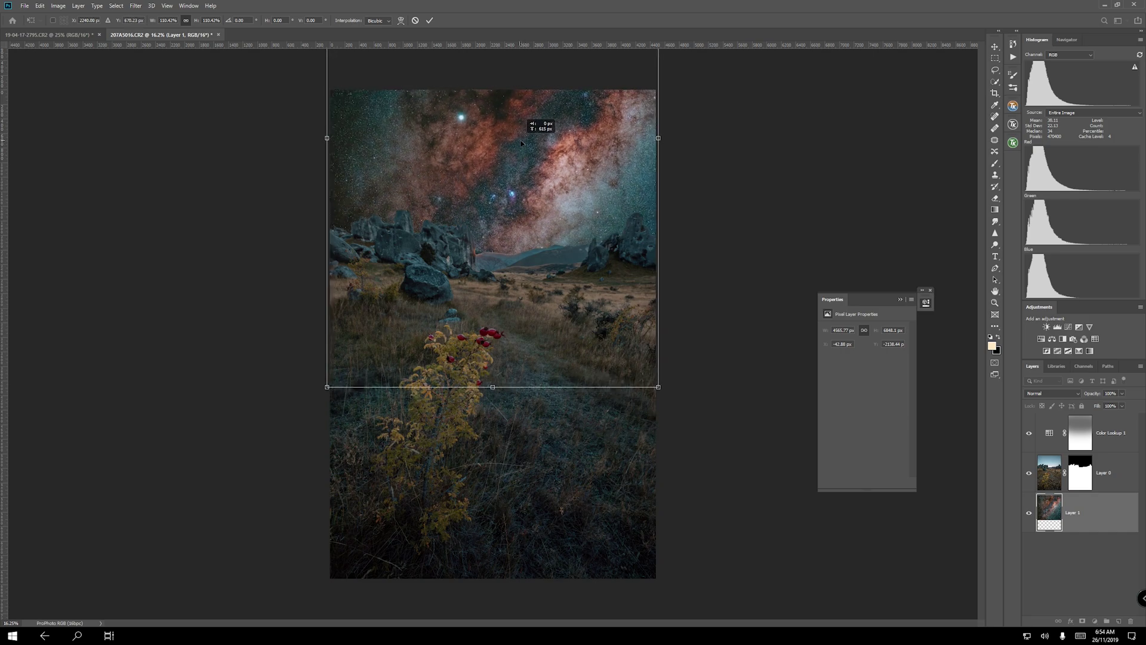